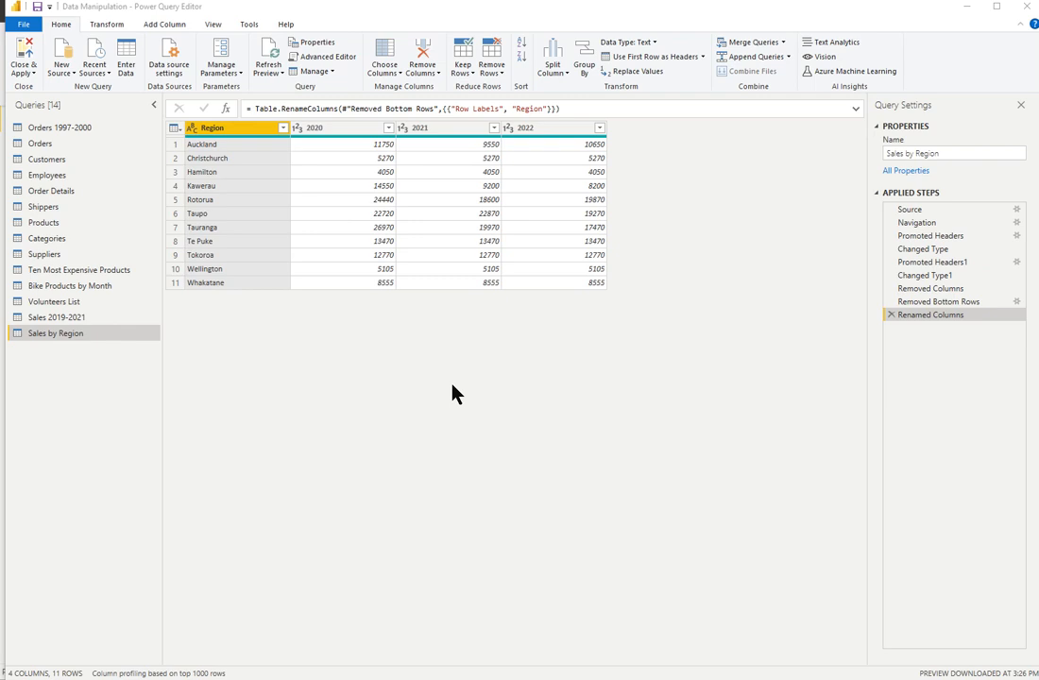
Save a copy of the file on the Desktop as Model.pbix, replacing the existing file of that name.
{"action": "left_click", "coordinate": [23, 24]}
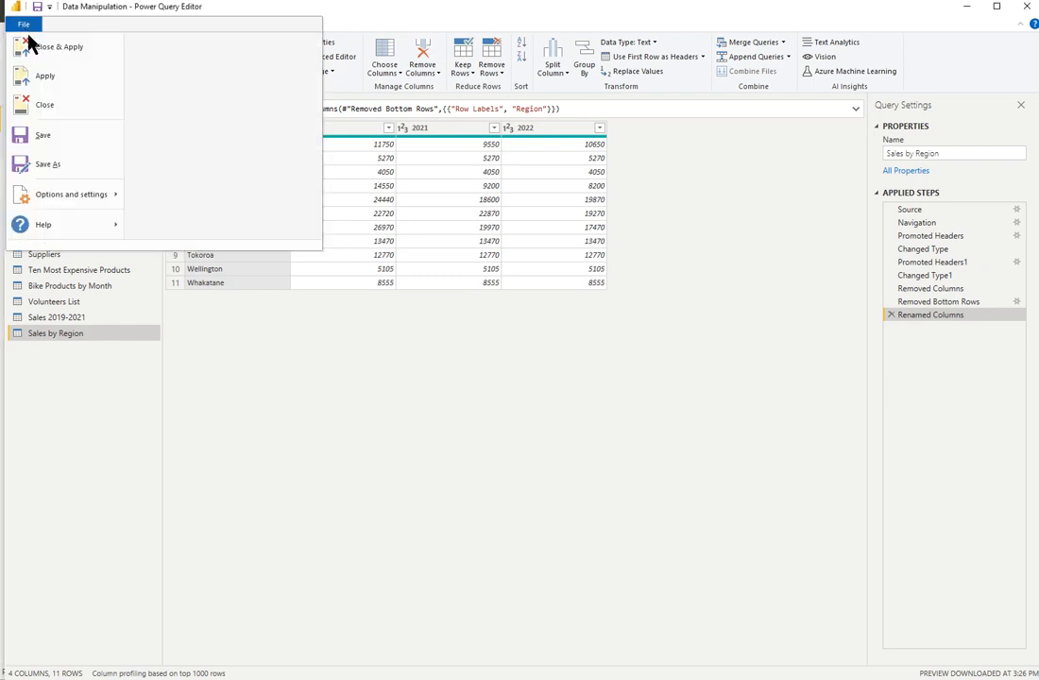
{"action": "left_click", "coordinate": [38, 169]}
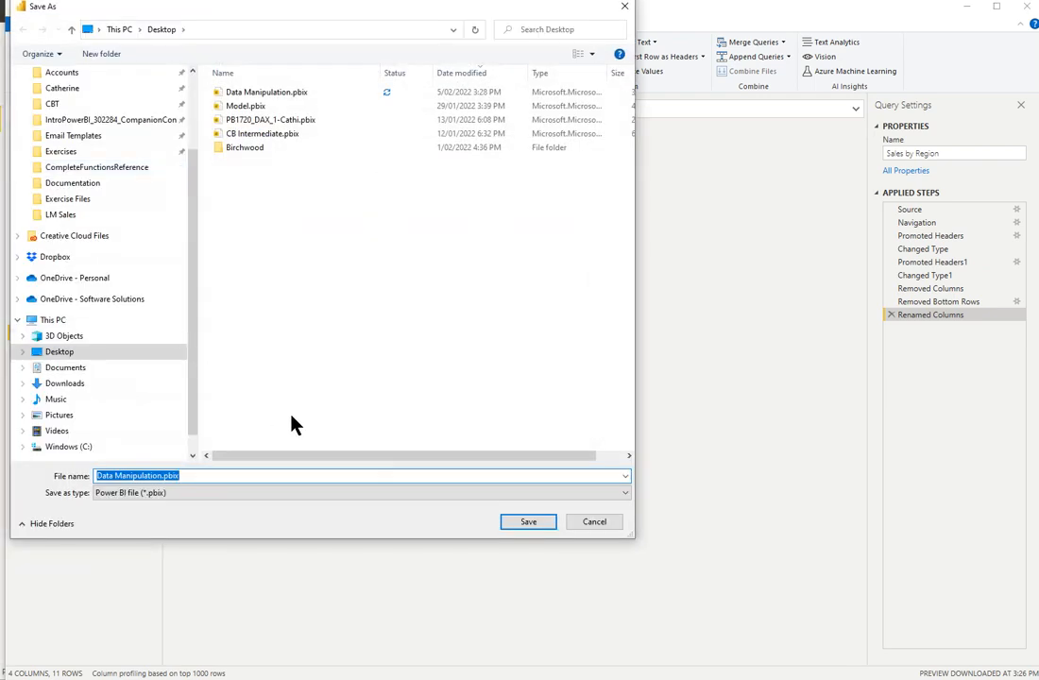
{"action": "type", "text": "Model"}
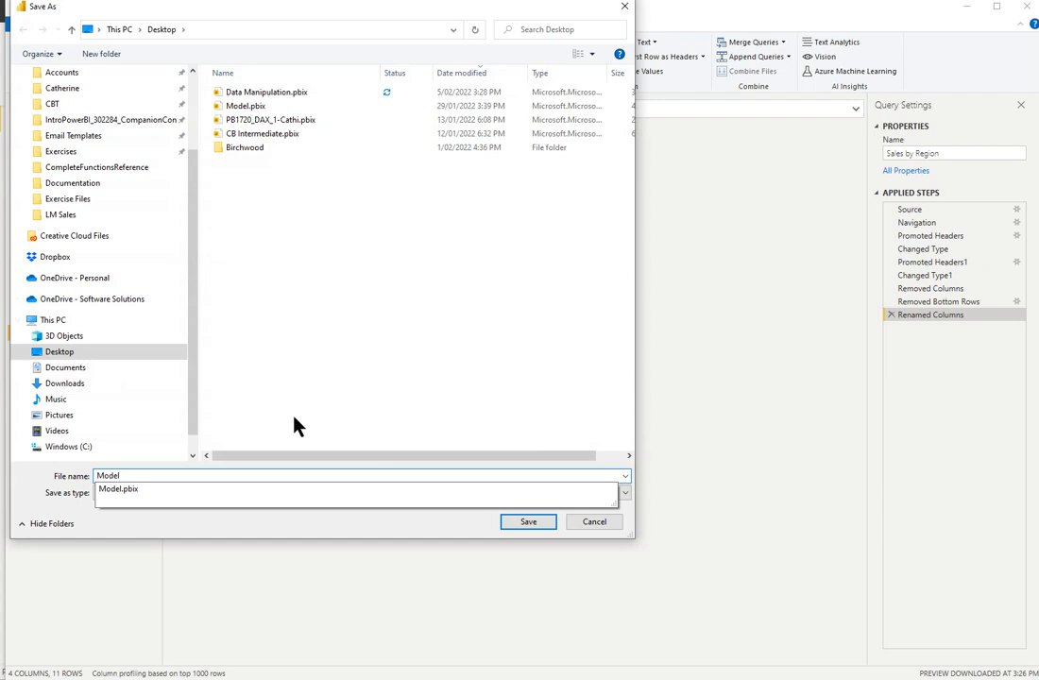
{"action": "left_click", "coordinate": [220, 492]}
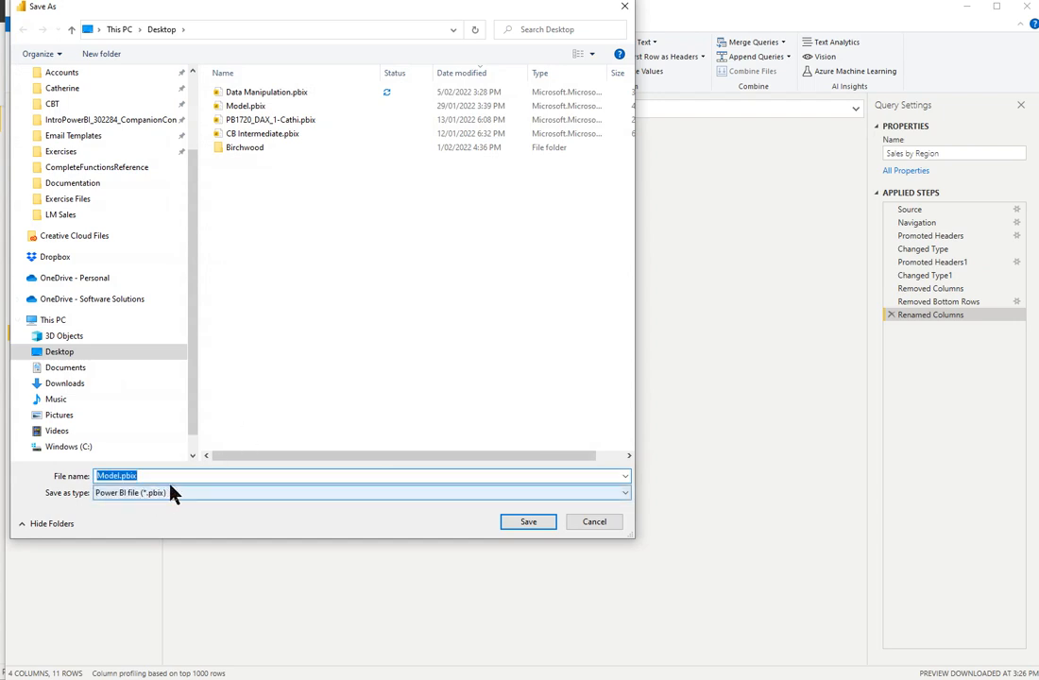
{"action": "left_click", "coordinate": [525, 524]}
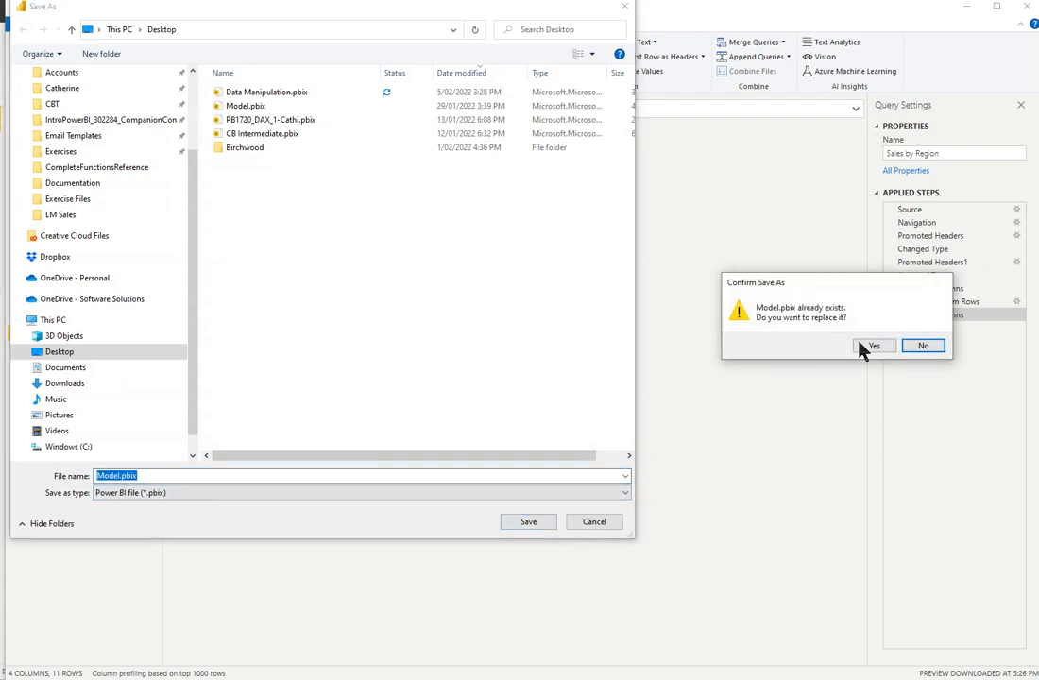
{"action": "left_click", "coordinate": [873, 348]}
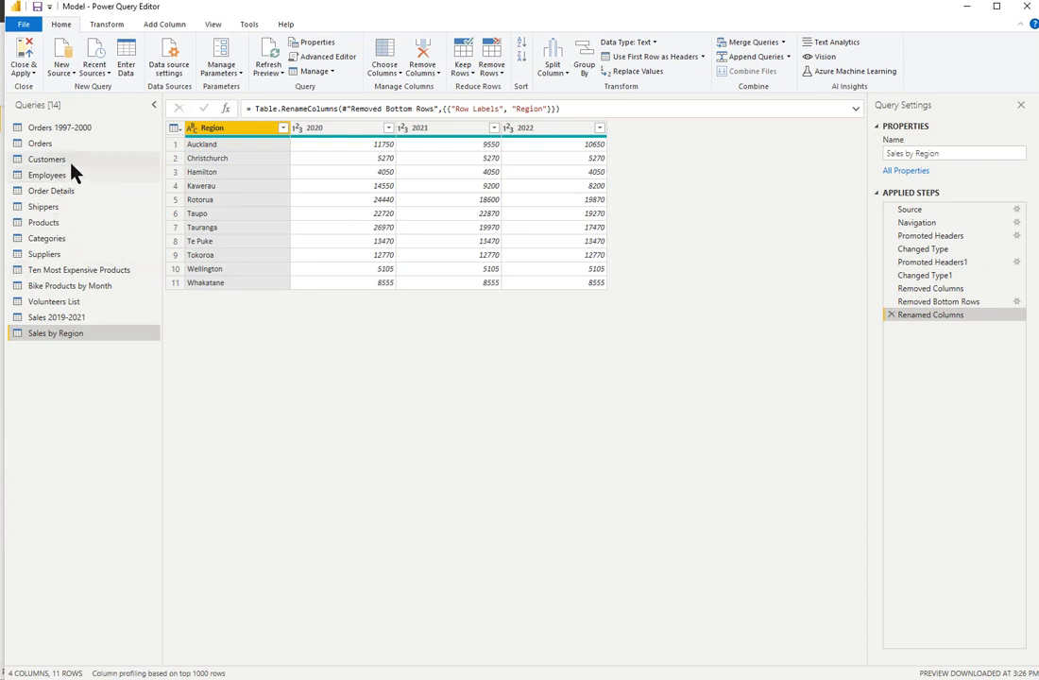
Rename the CountryRegion column of the Sales 2019-2021 query to Country.
{"action": "left_click", "coordinate": [71, 318]}
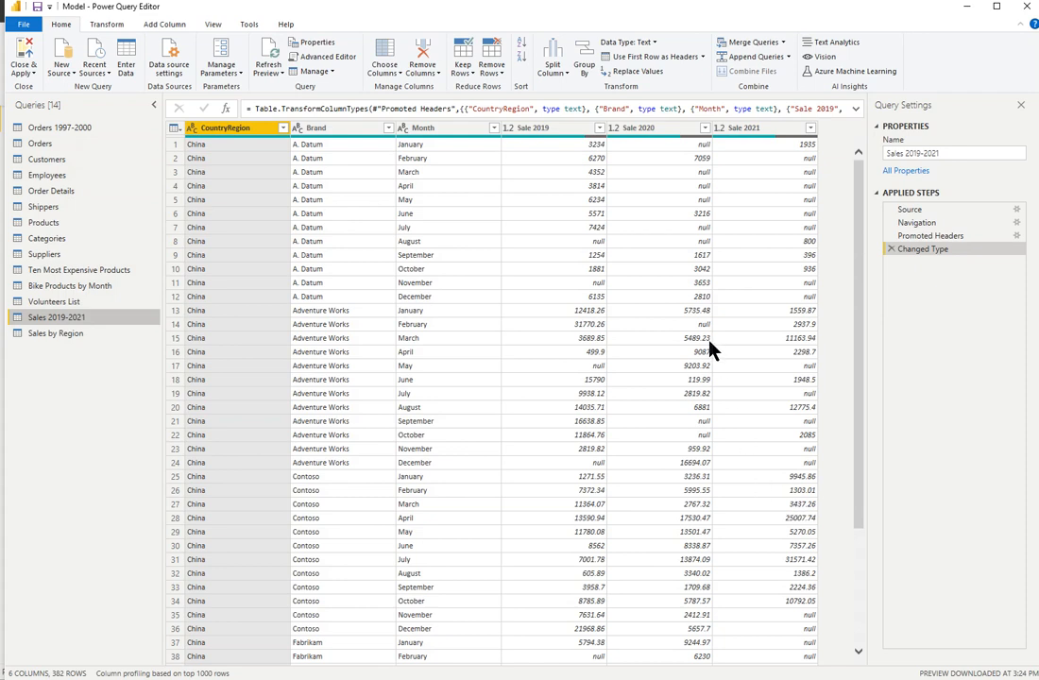
{"action": "double_click", "coordinate": [231, 129]}
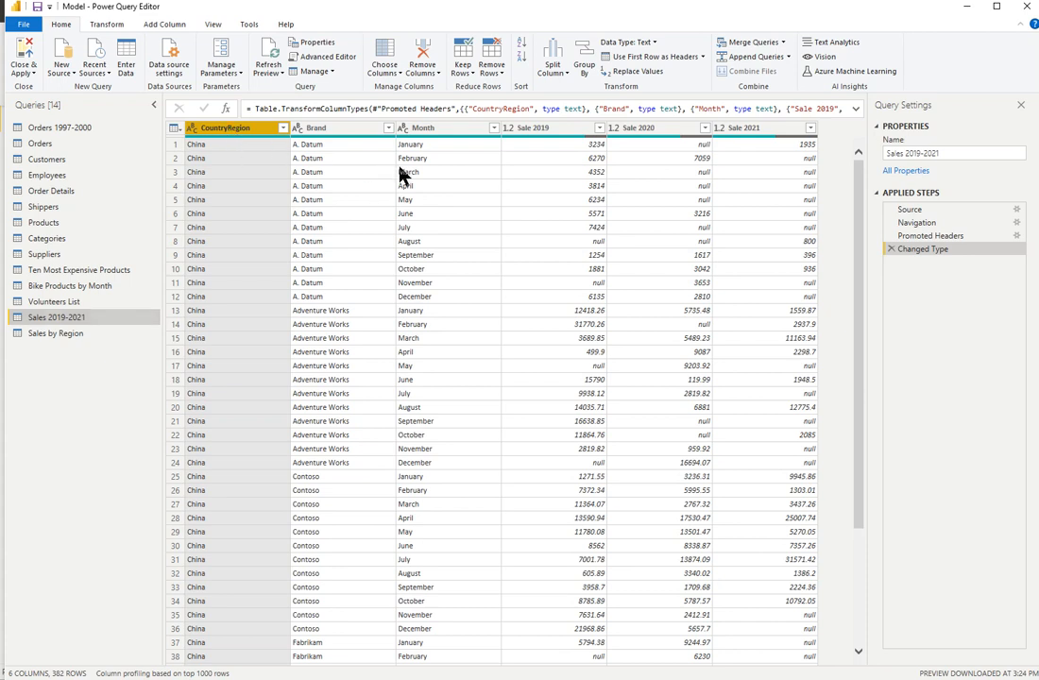
{"action": "type", "text": "Country"}
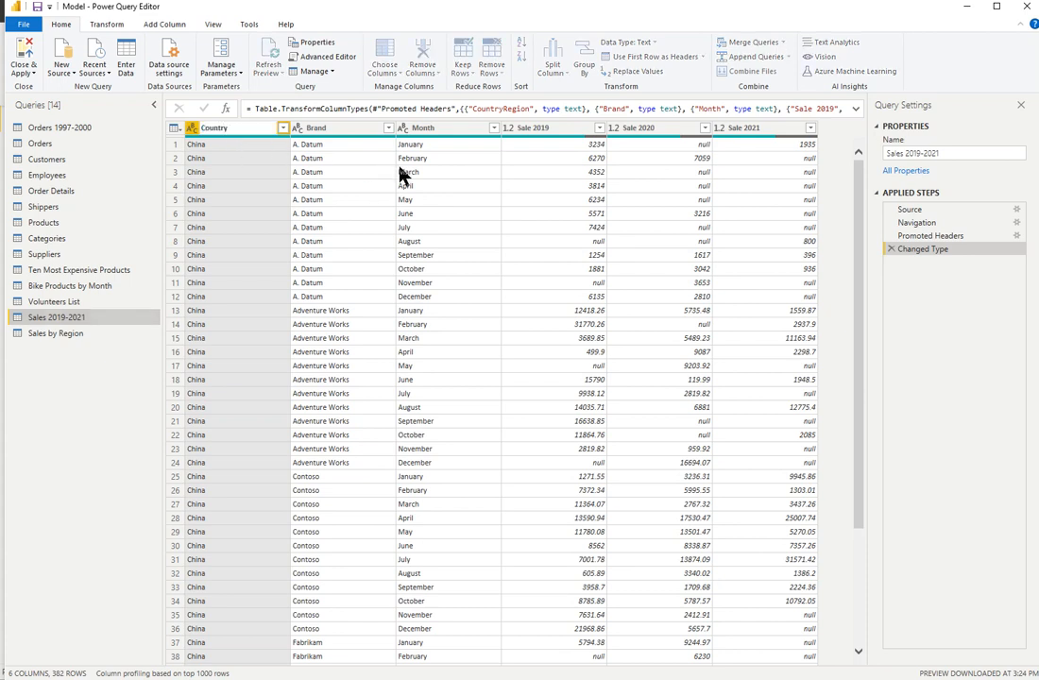
{"action": "key", "text": "Return"}
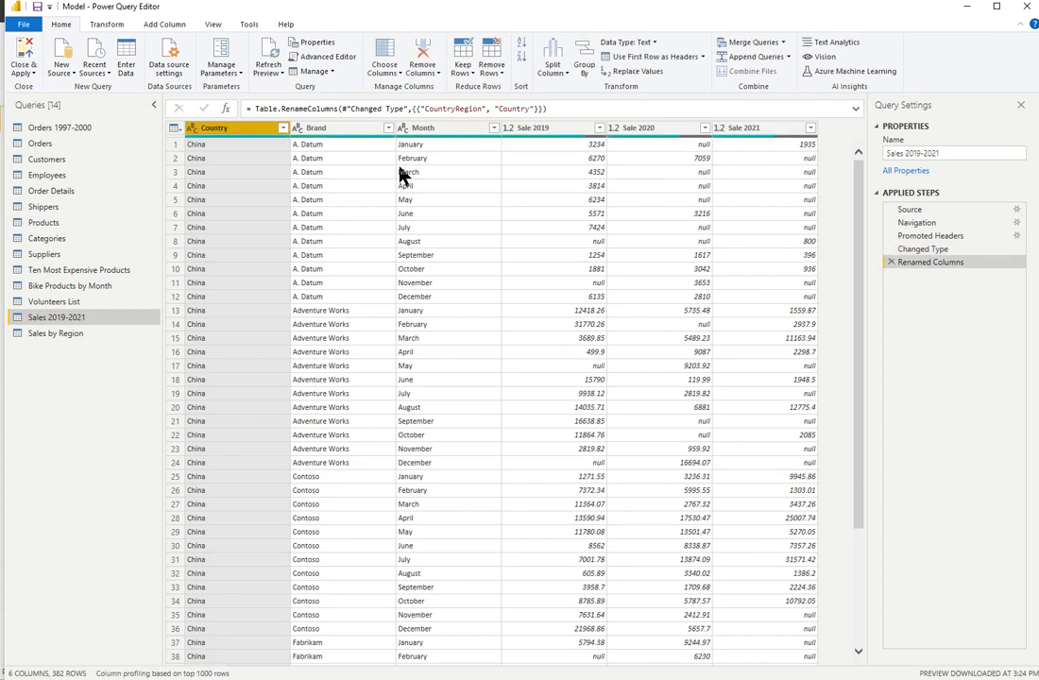
In the Customers query, rename the CustomerID column to ID and the CompanyName column to Company.
{"action": "left_click", "coordinate": [59, 161]}
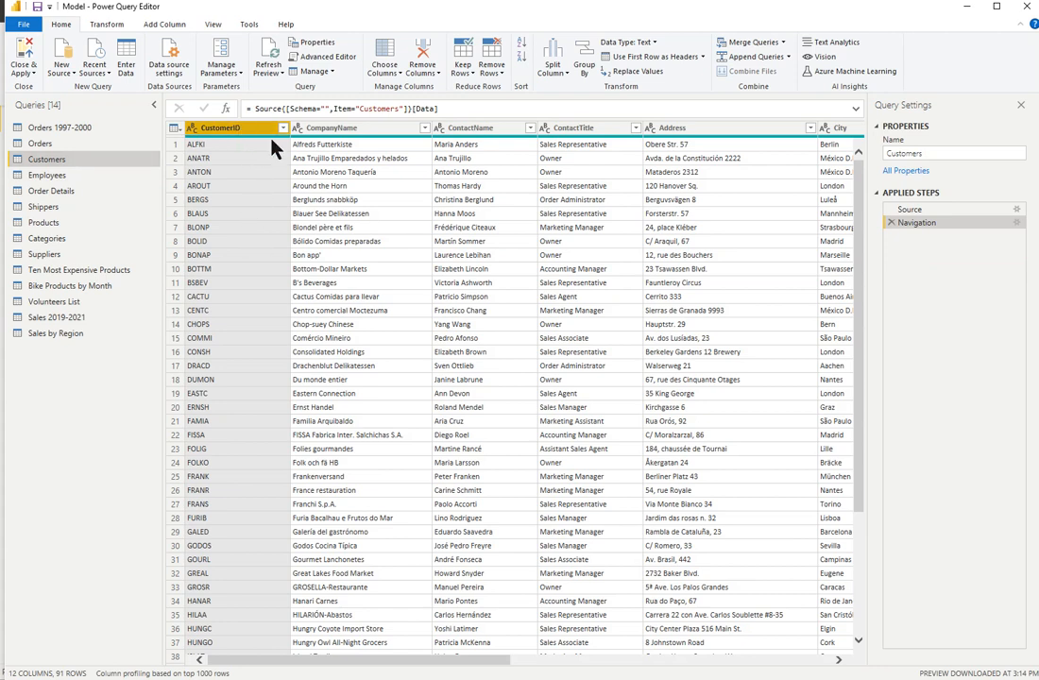
{"action": "double_click", "coordinate": [271, 138]}
{"action": "type", "text": "ID"}
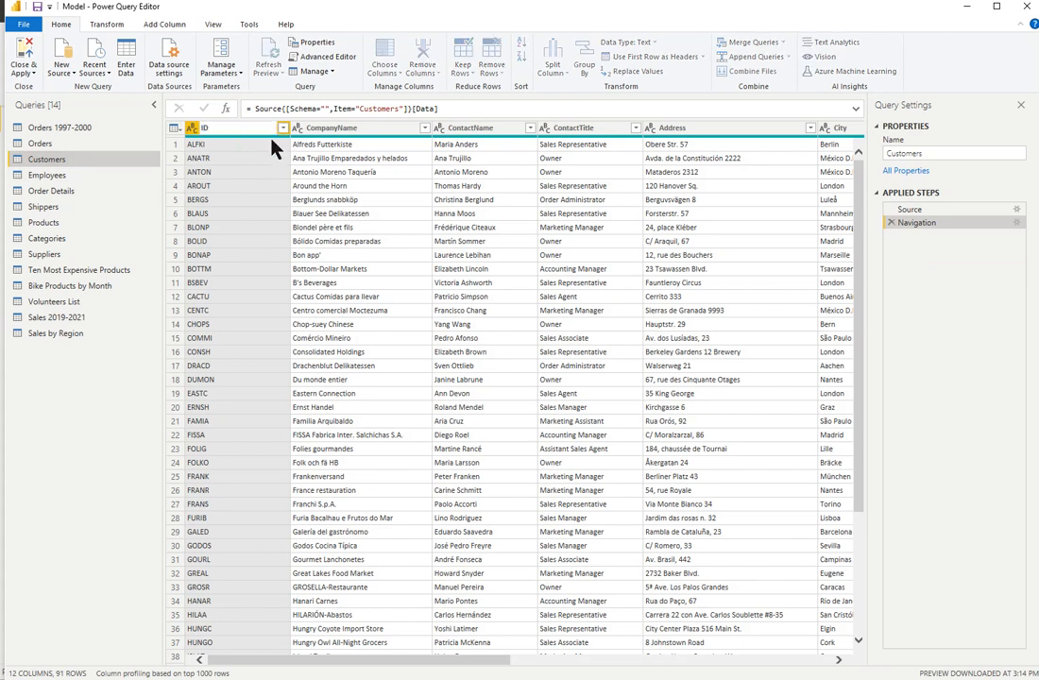
{"action": "key", "text": "Return"}
{"action": "left_click", "coordinate": [373, 149]}
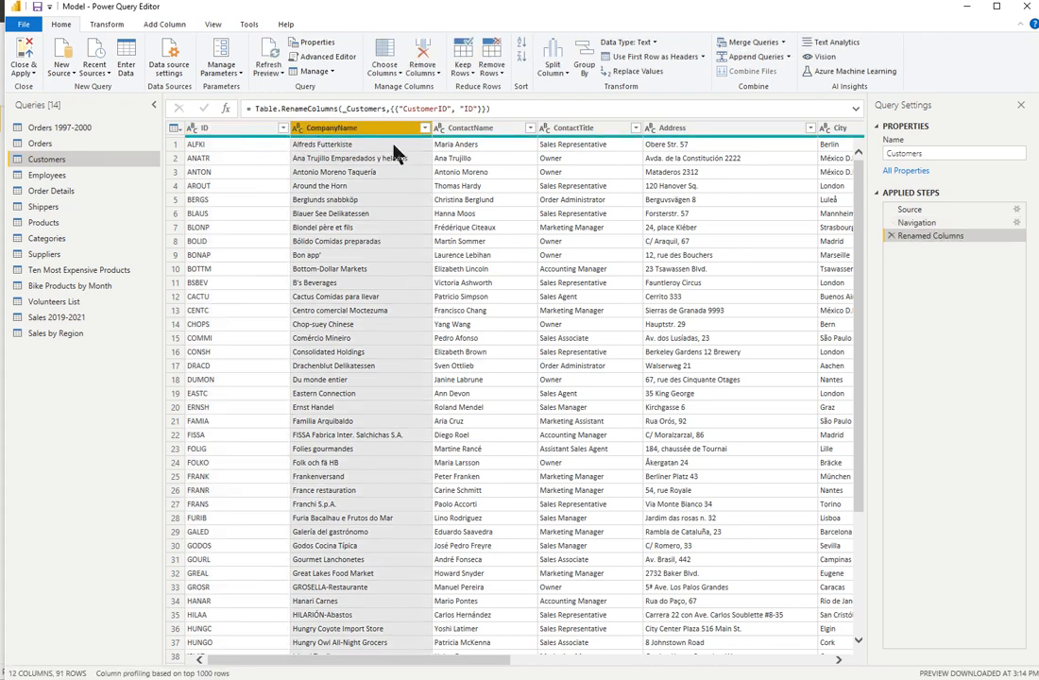
{"action": "key", "text": "F2"}
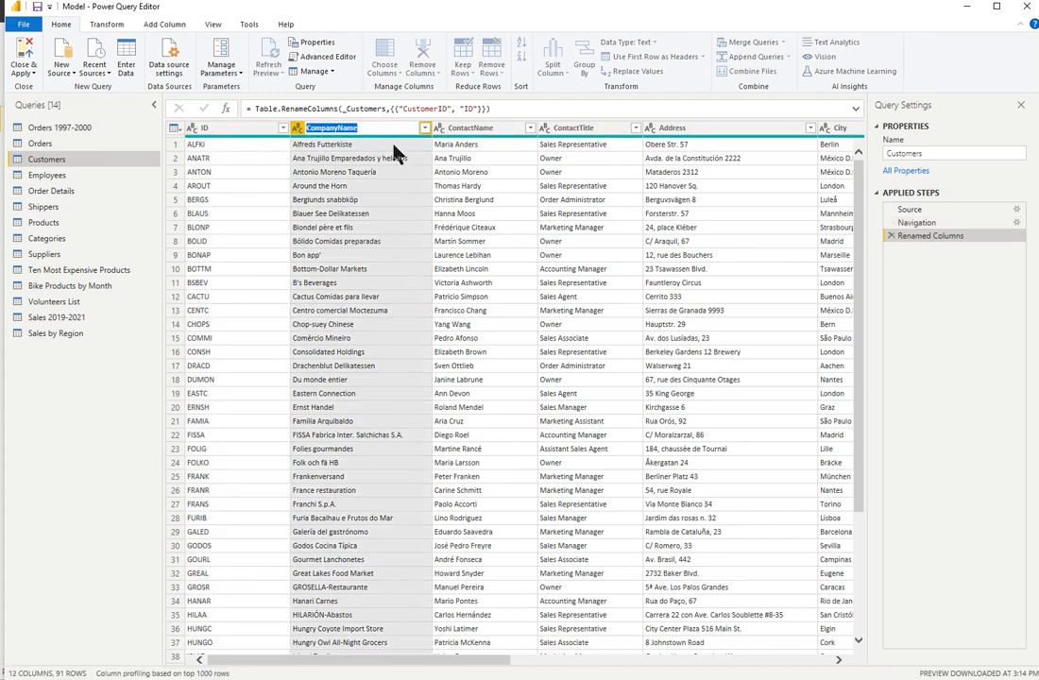
{"action": "type", "text": "Company"}
{"action": "key", "text": "Return"}
Rename the ContactName column to Contact and the ContactTitle column to Title in the Customers query.
{"action": "left_click", "coordinate": [485, 130]}
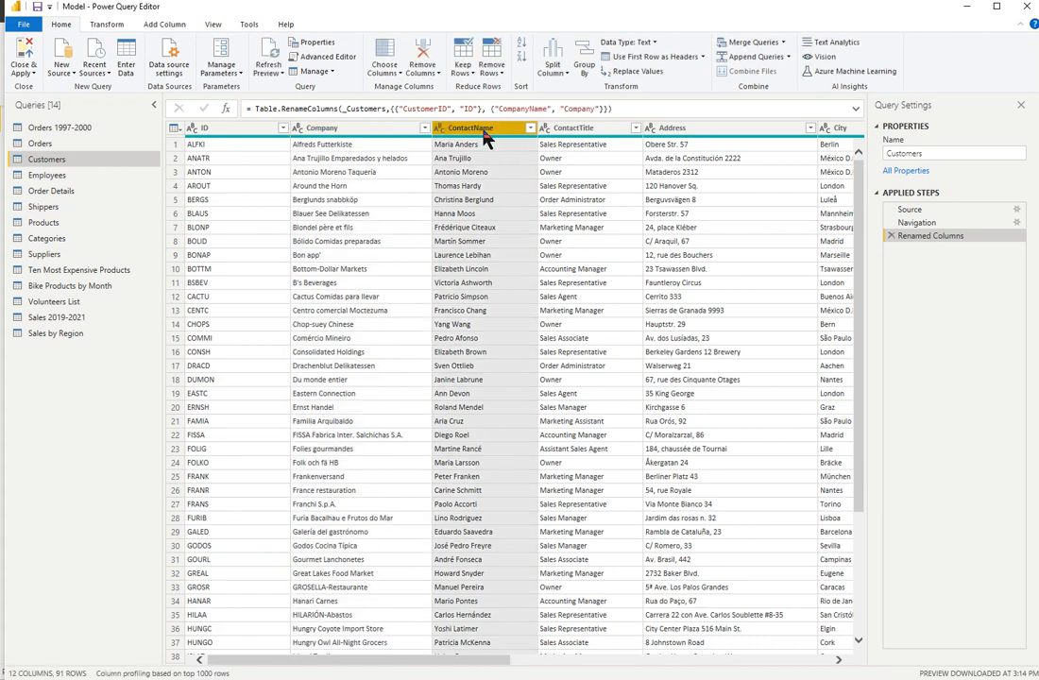
{"action": "key", "text": "F2"}
{"action": "type", "text": "Contact"}
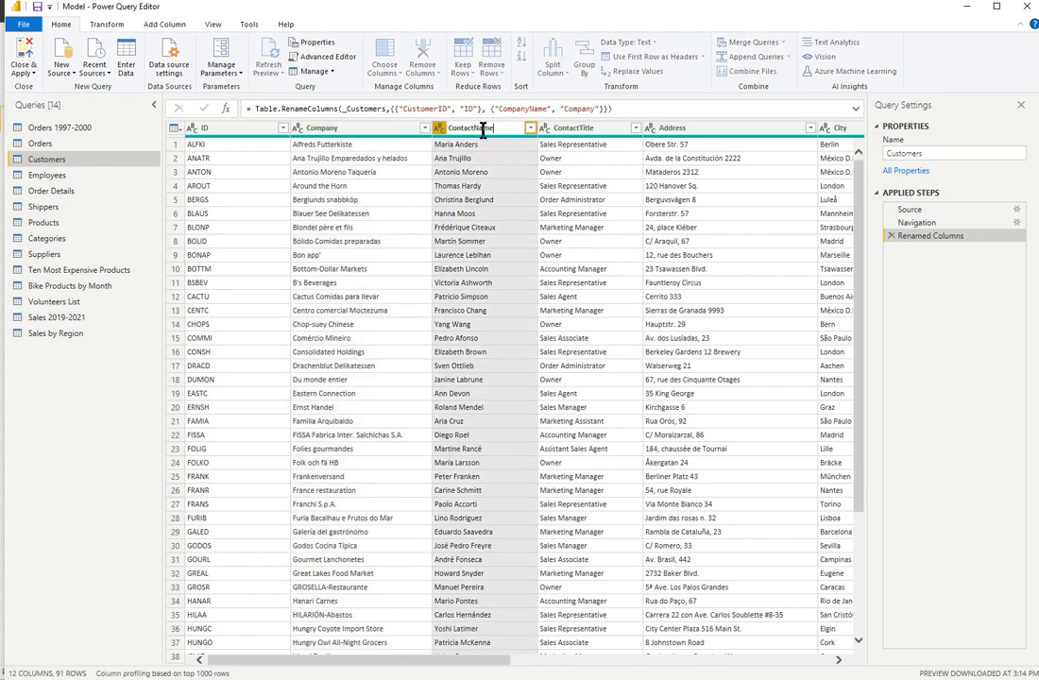
{"action": "key", "text": "Return"}
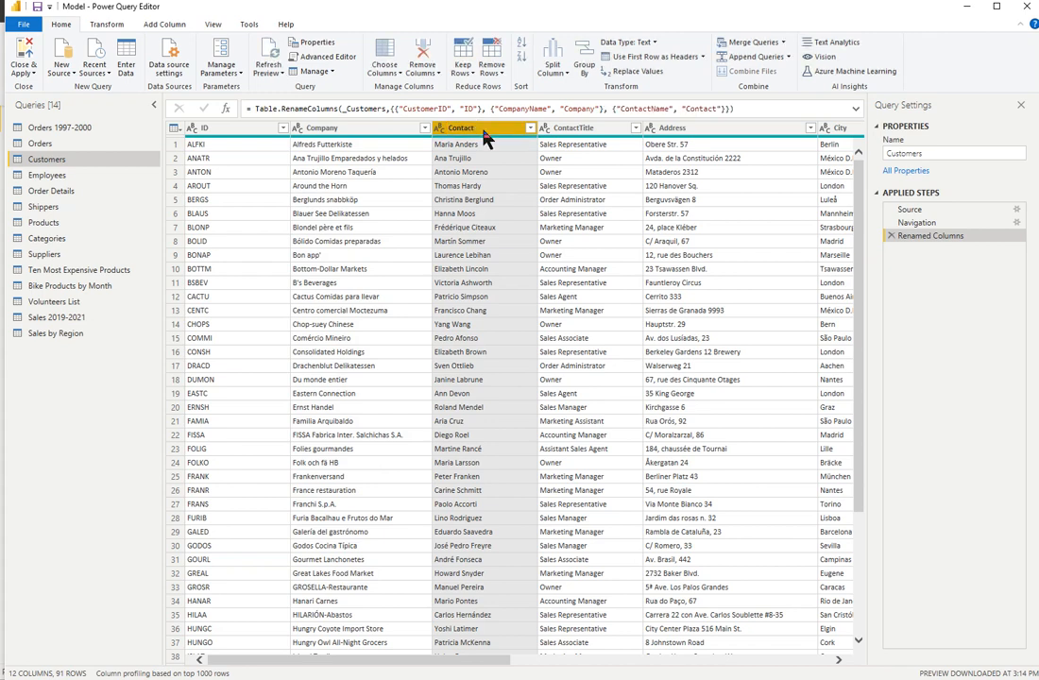
{"action": "left_click", "coordinate": [576, 132]}
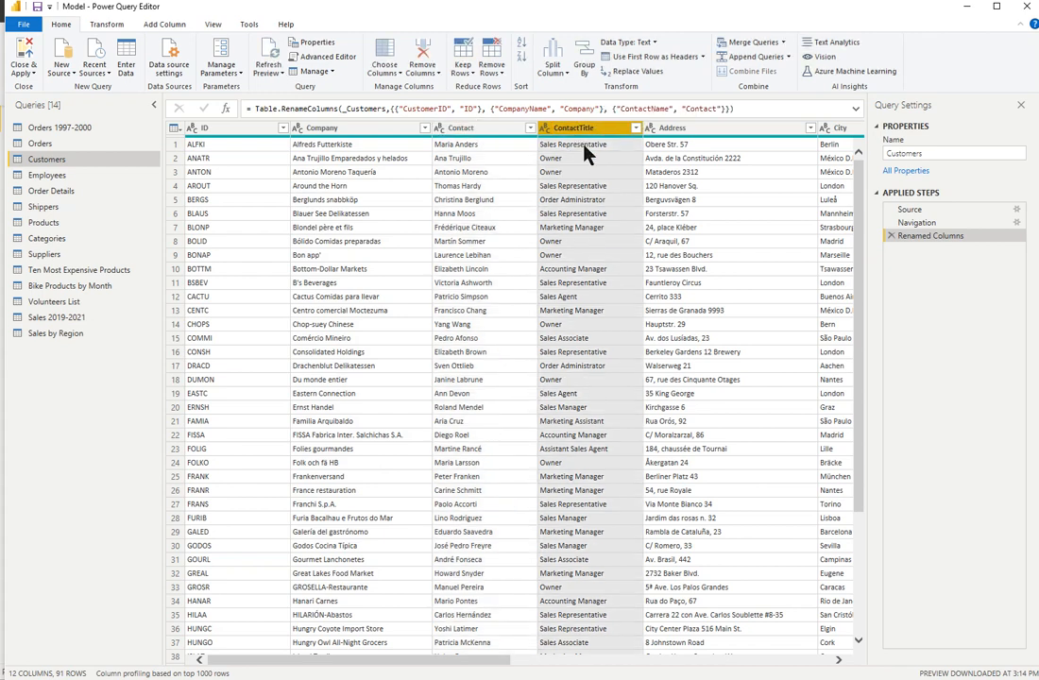
{"action": "key", "text": "F2"}
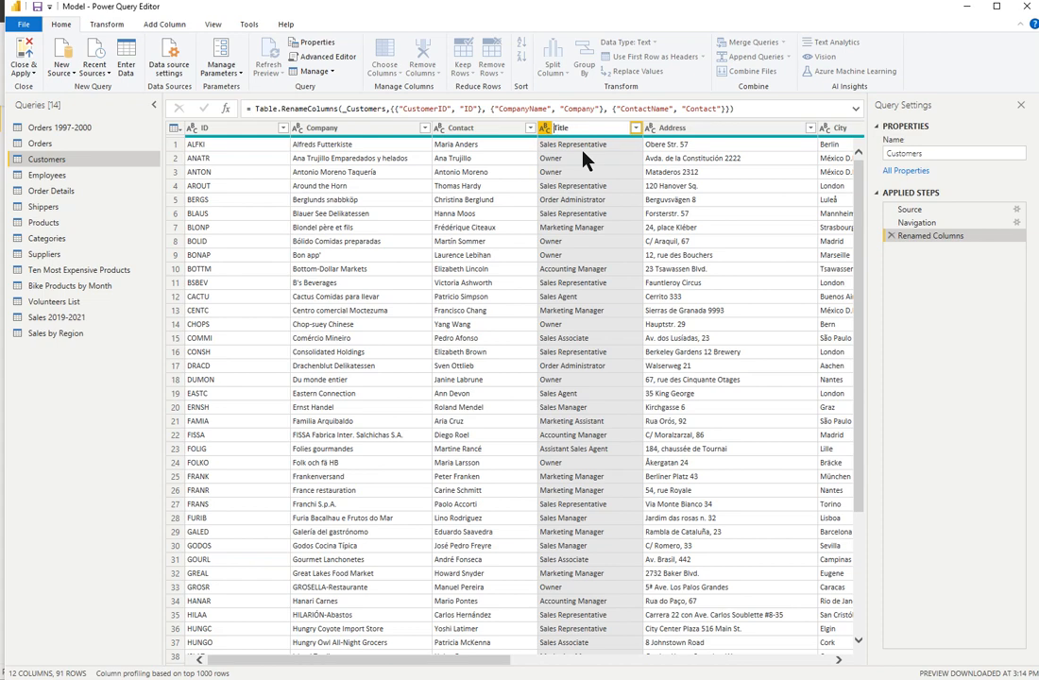
{"action": "type", "text": "Title"}
{"action": "key", "text": "Return"}
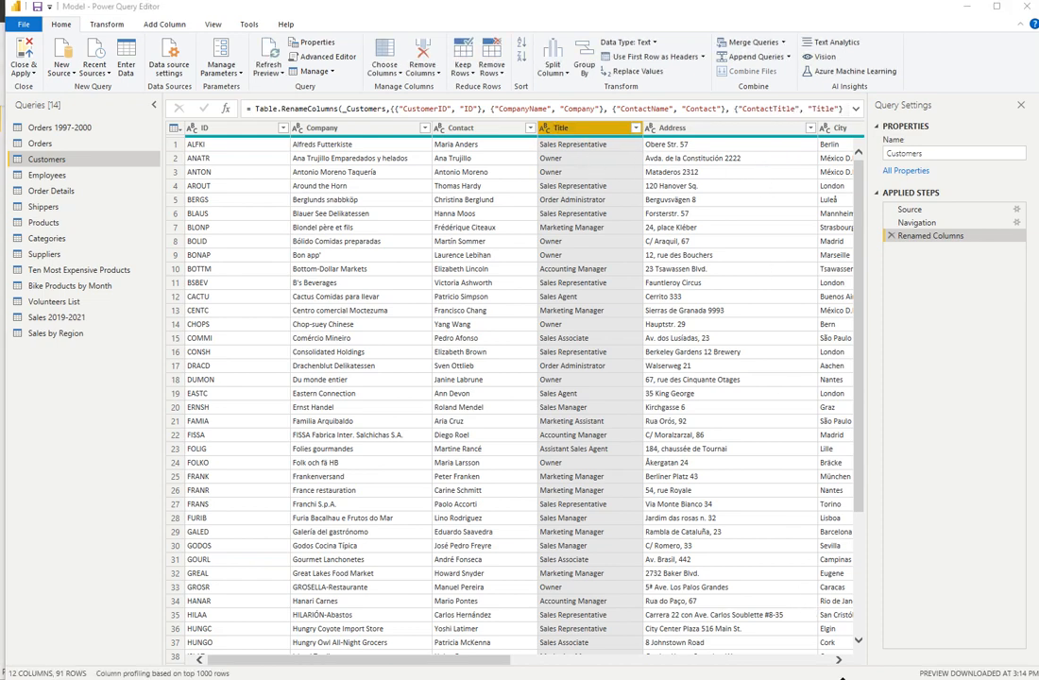
Rename the PostalCode column of Customers to Post Code and apply the pending query changes without closing the editor.
{"action": "left_click", "coordinate": [838, 661]}
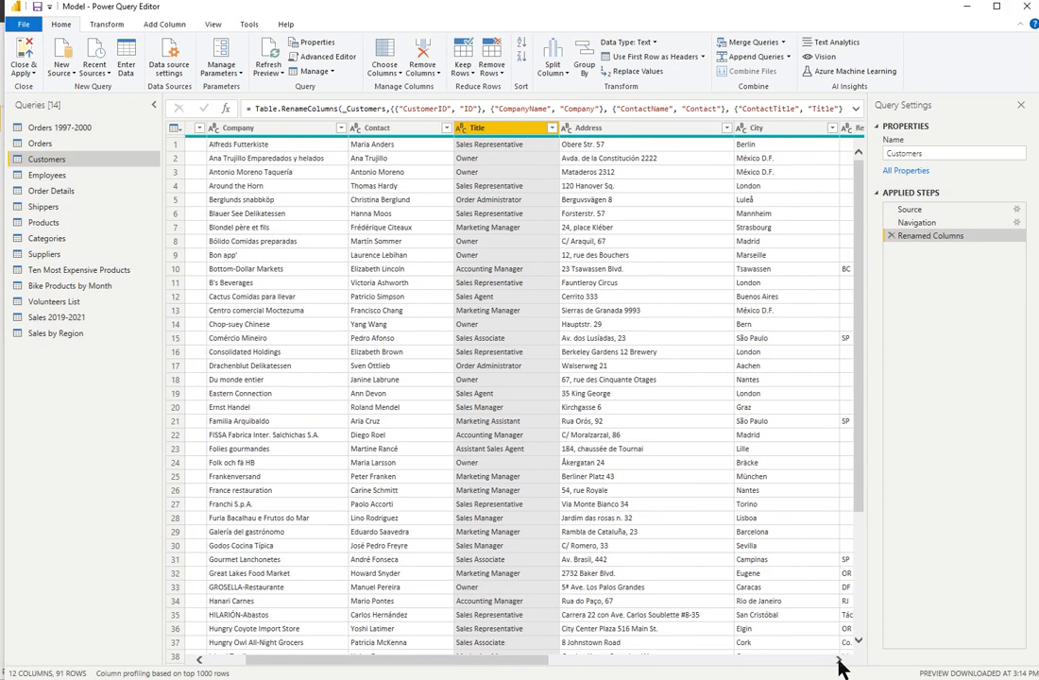
{"action": "left_click", "coordinate": [838, 661]}
{"action": "left_click", "coordinate": [838, 660]}
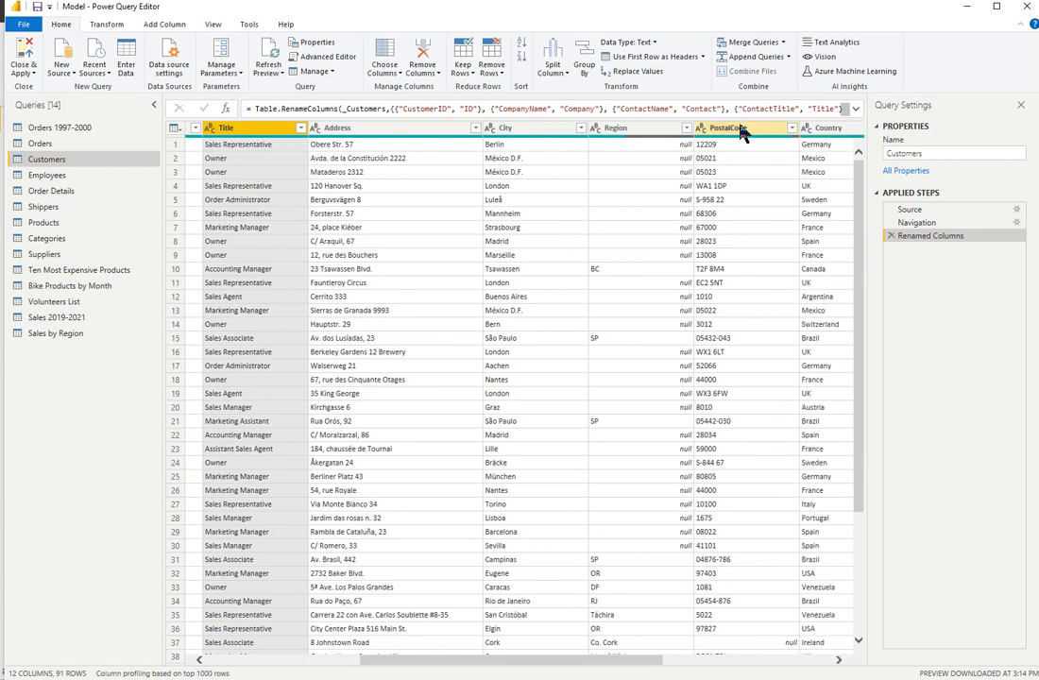
{"action": "left_click", "coordinate": [742, 133]}
{"action": "key", "text": "F2"}
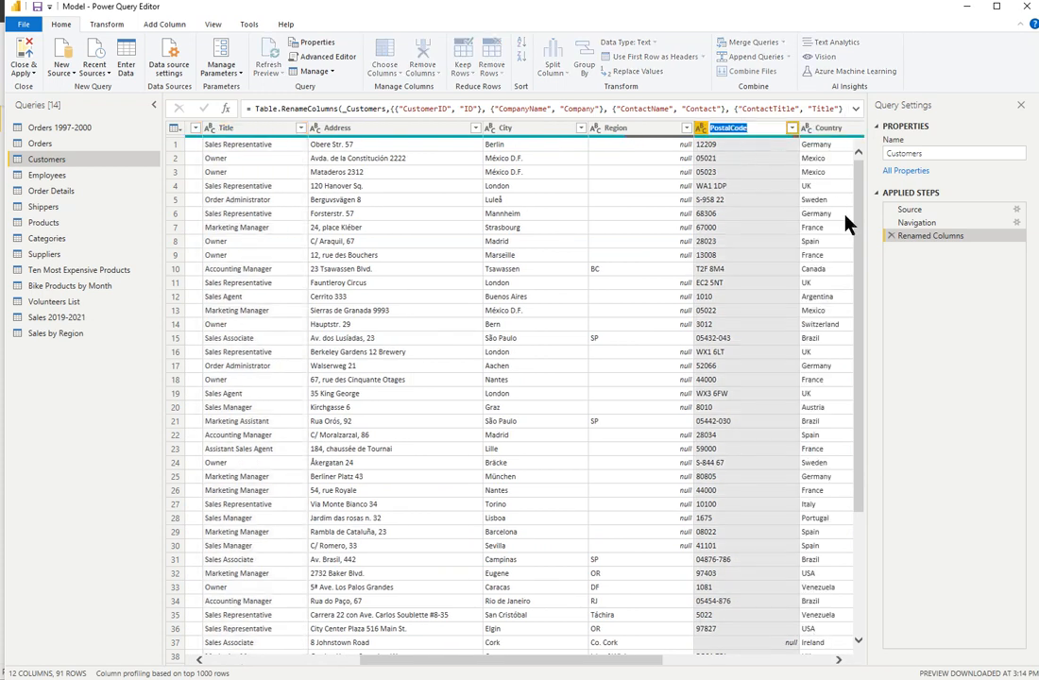
{"action": "key", "text": "Right"}
{"action": "key", "text": "Right"}
{"action": "key", "text": "Right"}
{"action": "key", "text": "Right"}
{"action": "key", "text": "BackSpace"}
{"action": "key", "text": "BackSpace"}
{"action": "key", "text": "Return"}
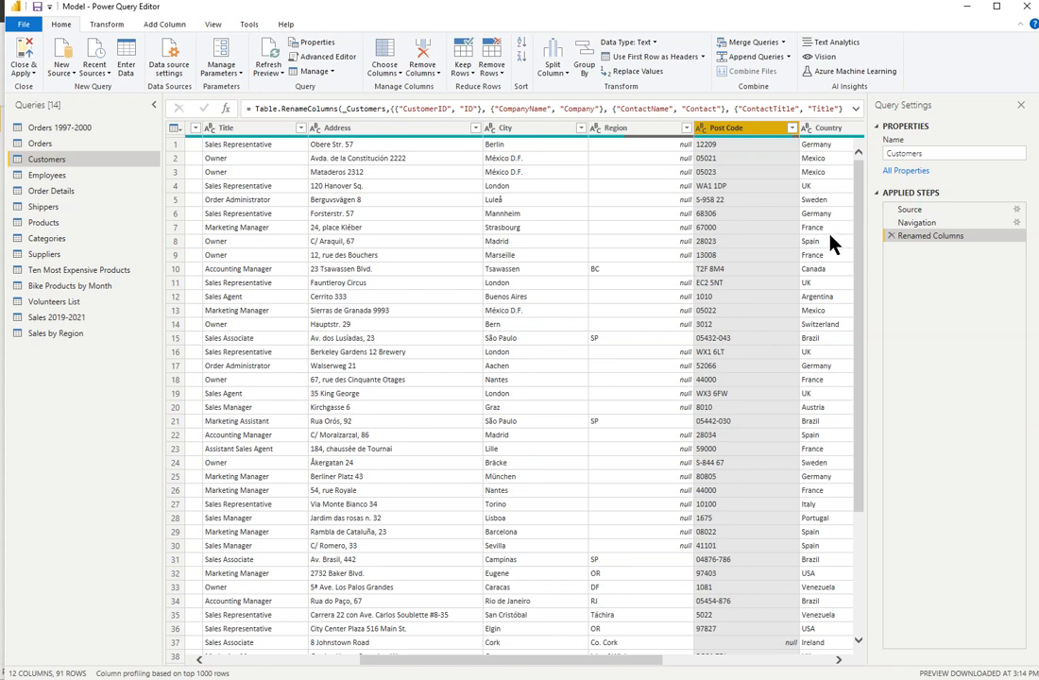
{"action": "left_click", "coordinate": [27, 74]}
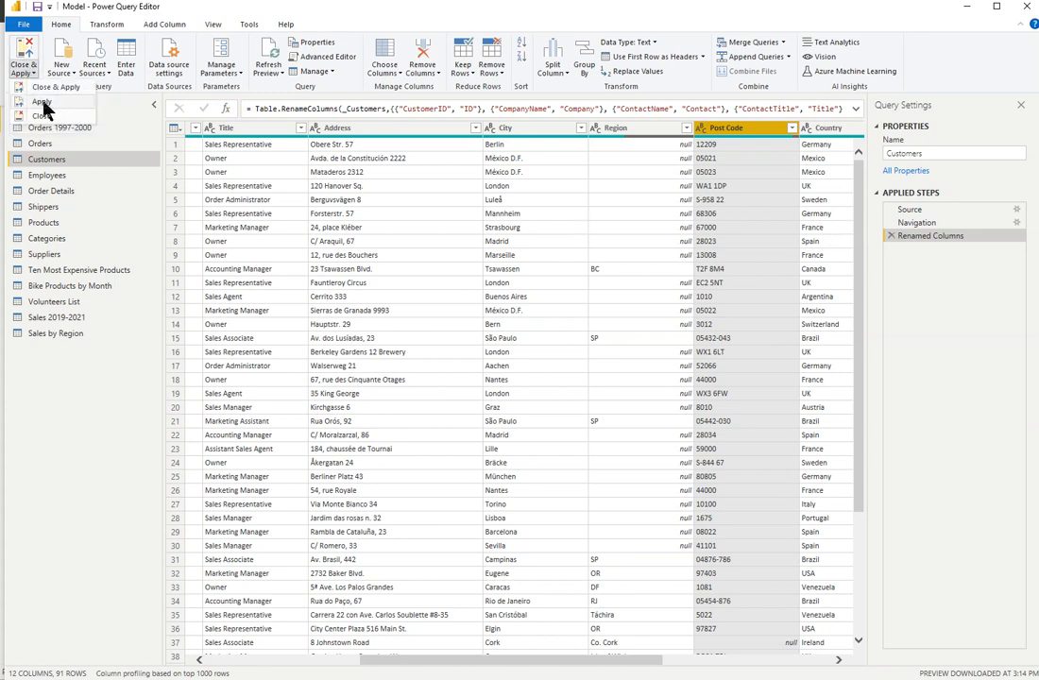
{"action": "left_click", "coordinate": [44, 102]}
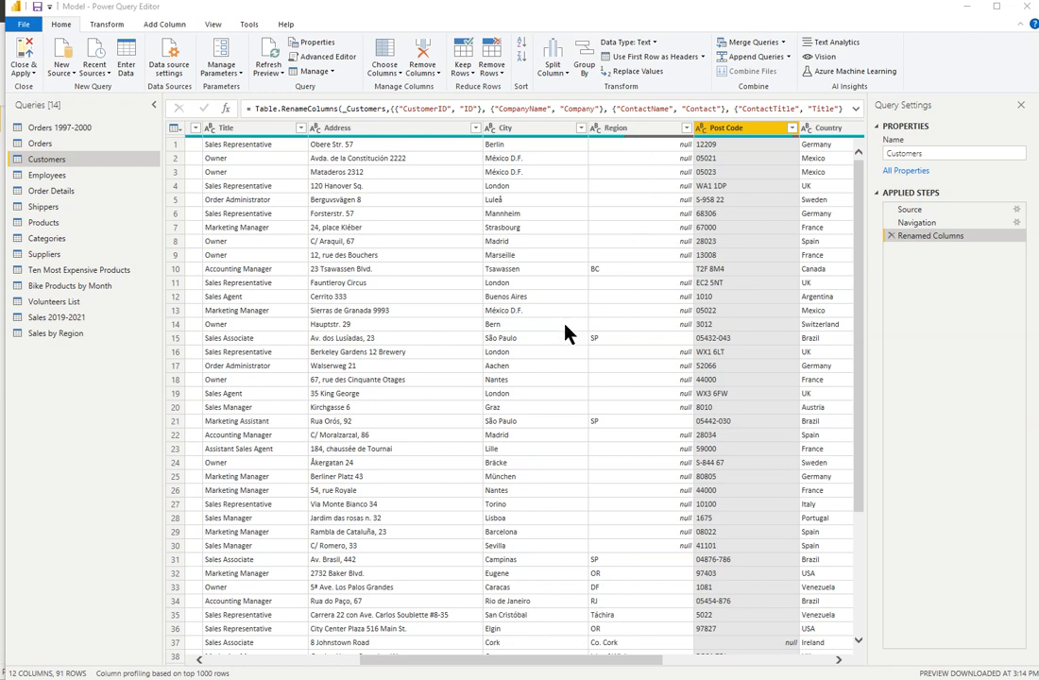
Try the Time data type on the Sale 2019 column of the Sales 2019-2021 query and remove that type change.
{"action": "scroll", "coordinate": [567, 333], "scroll_direction": "down", "scroll_amount": 2}
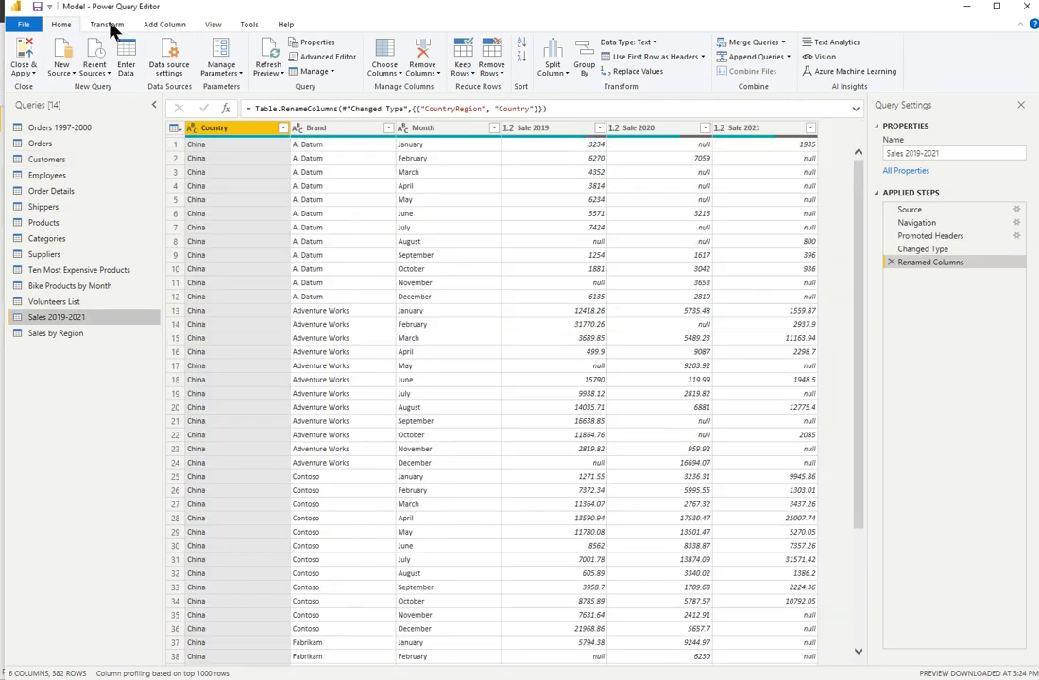
{"action": "left_click", "coordinate": [106, 25]}
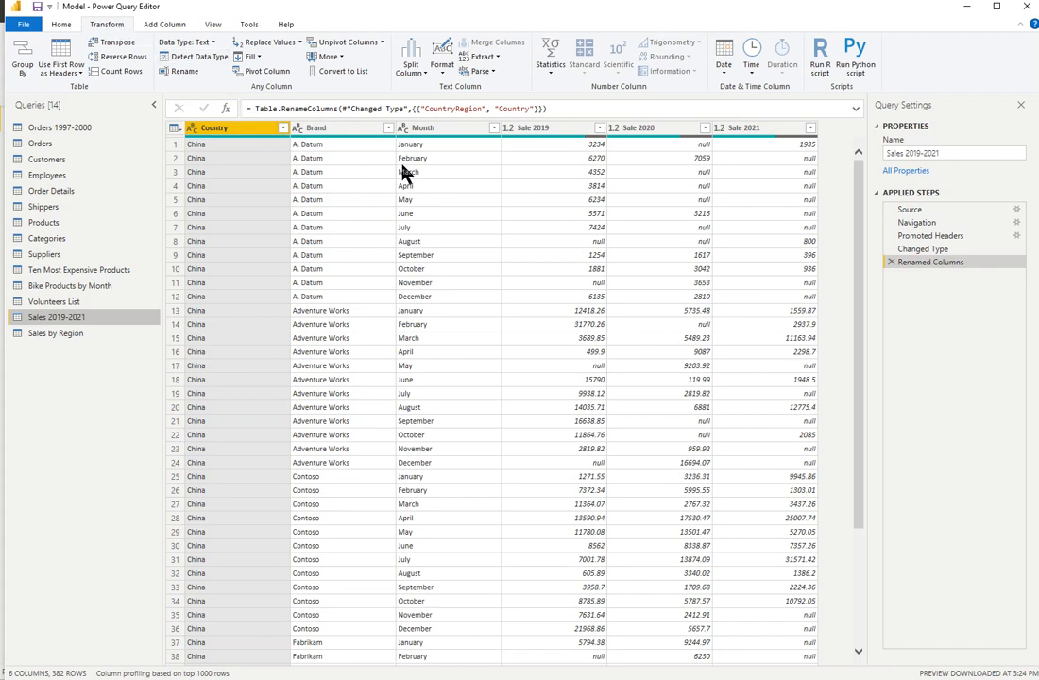
{"action": "left_click", "coordinate": [554, 132]}
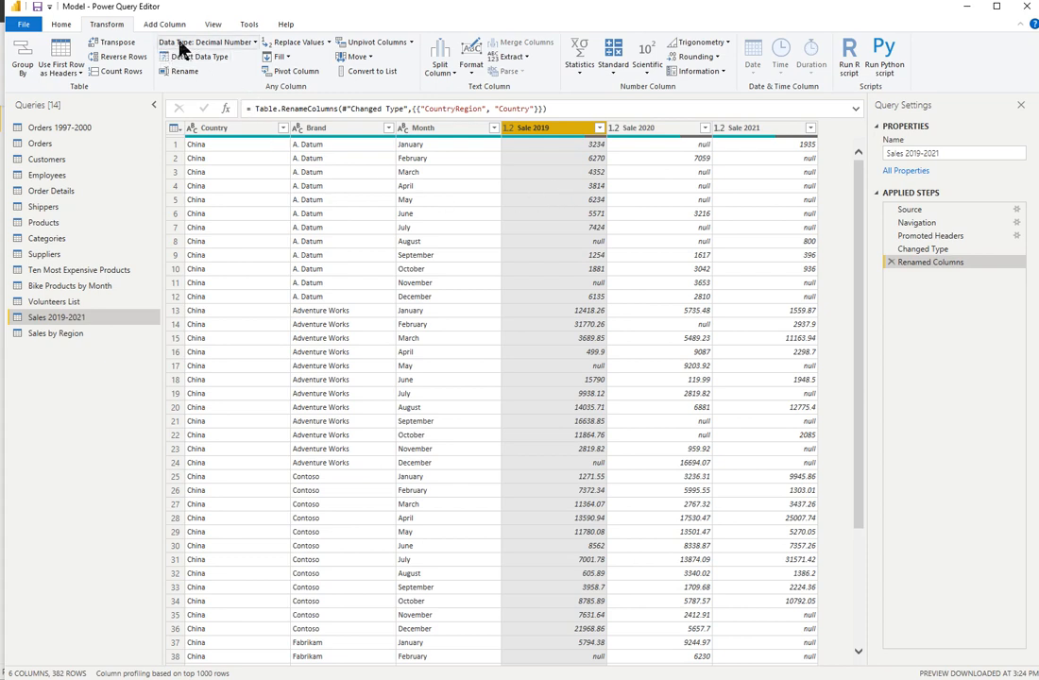
{"action": "left_click", "coordinate": [254, 43]}
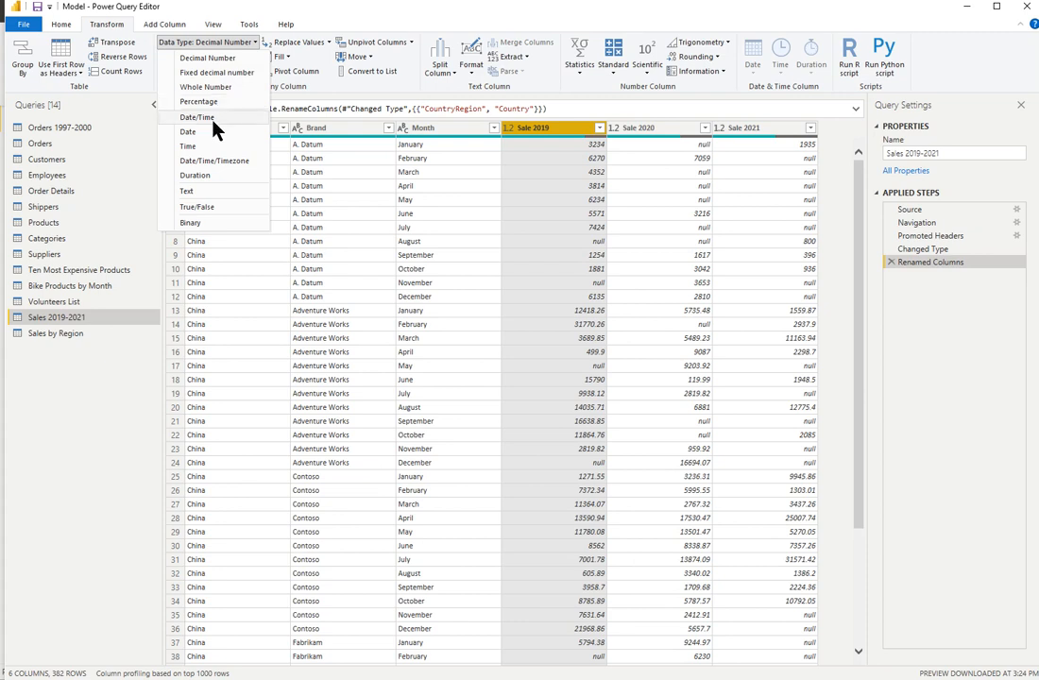
{"action": "left_click", "coordinate": [209, 146]}
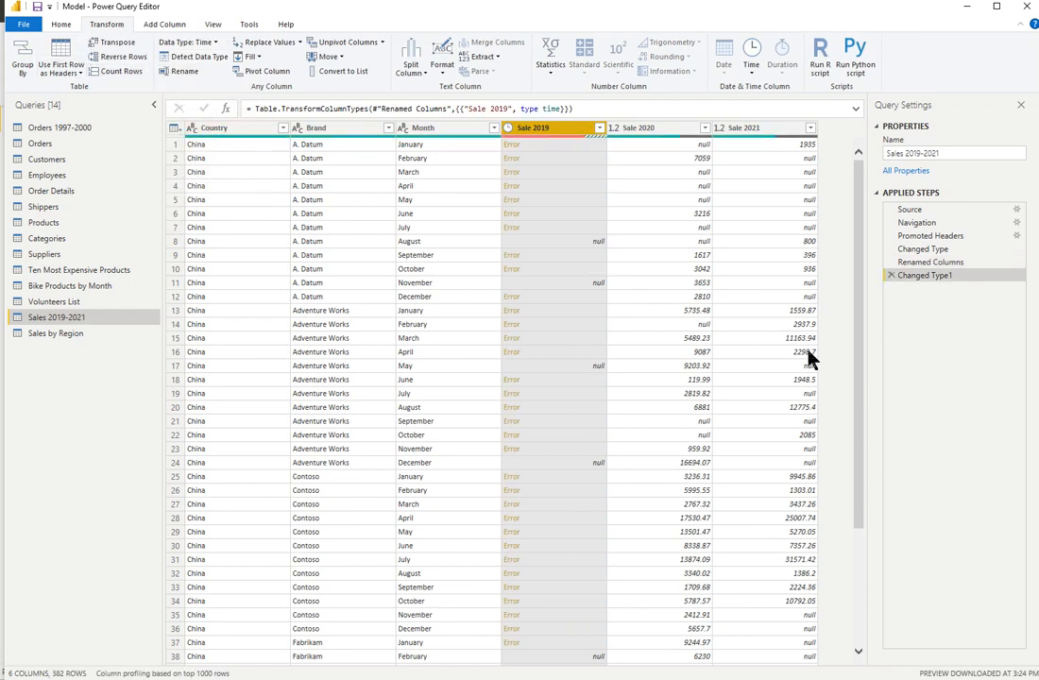
{"action": "left_click", "coordinate": [890, 275]}
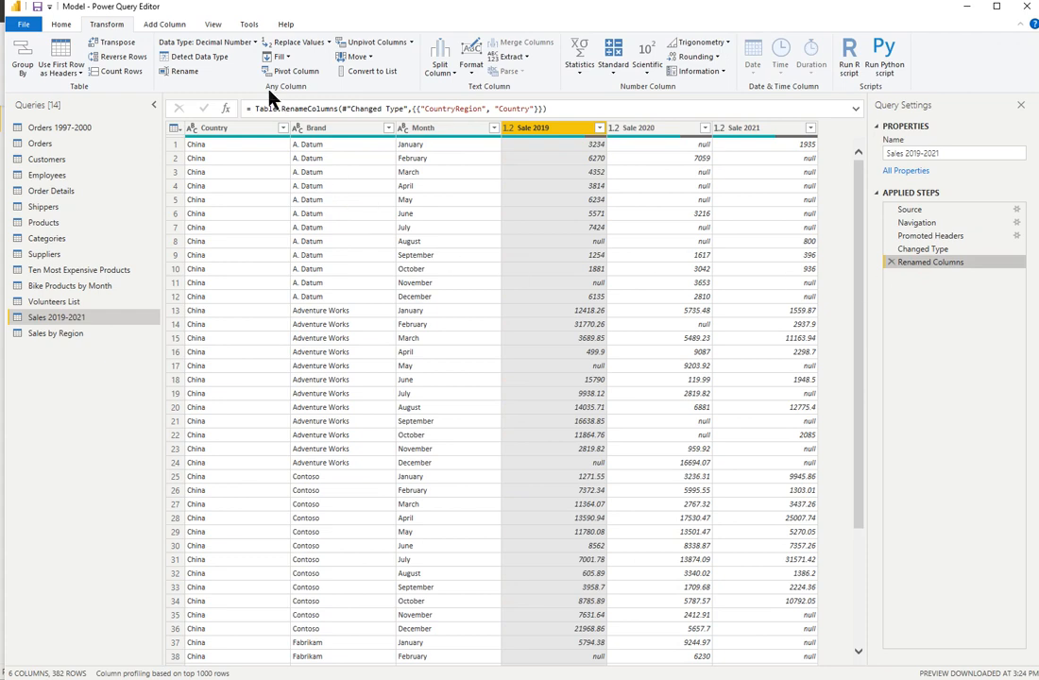
{"action": "left_click", "coordinate": [253, 43]}
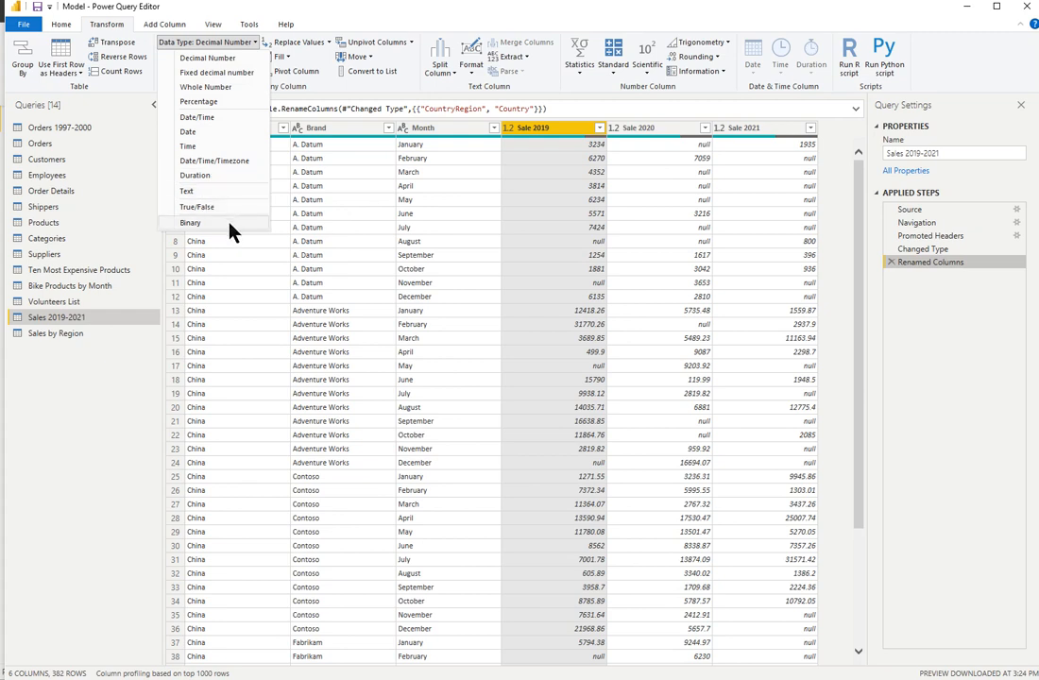
{"action": "key", "text": "Escape"}
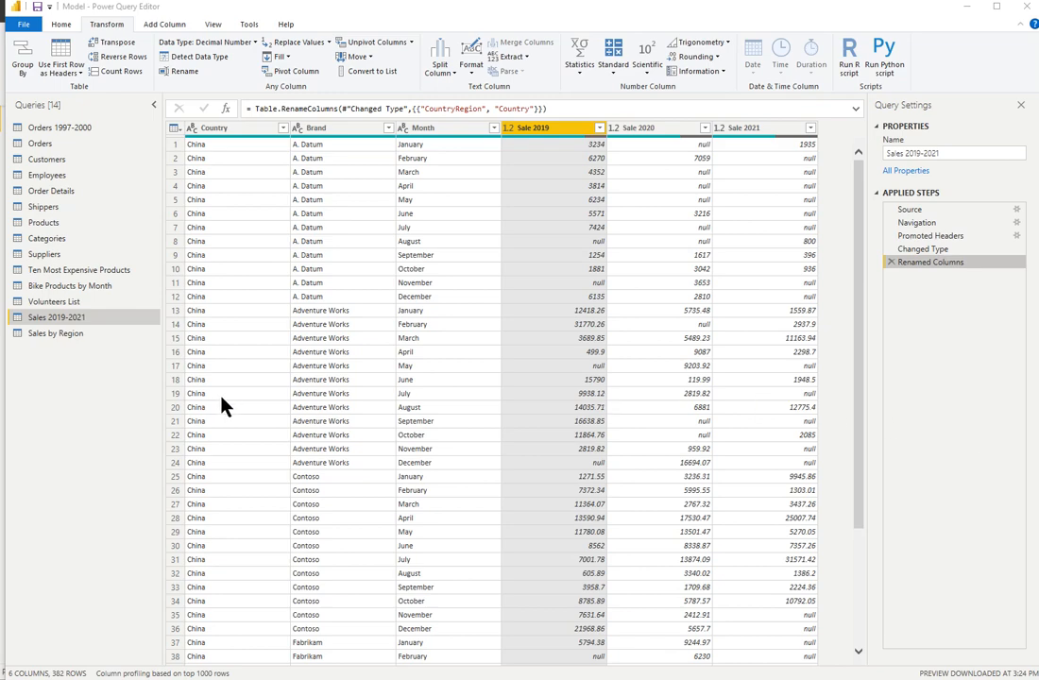
Change the data type of the OrderDate column in the Orders query to Date.
{"action": "left_click", "coordinate": [42, 145]}
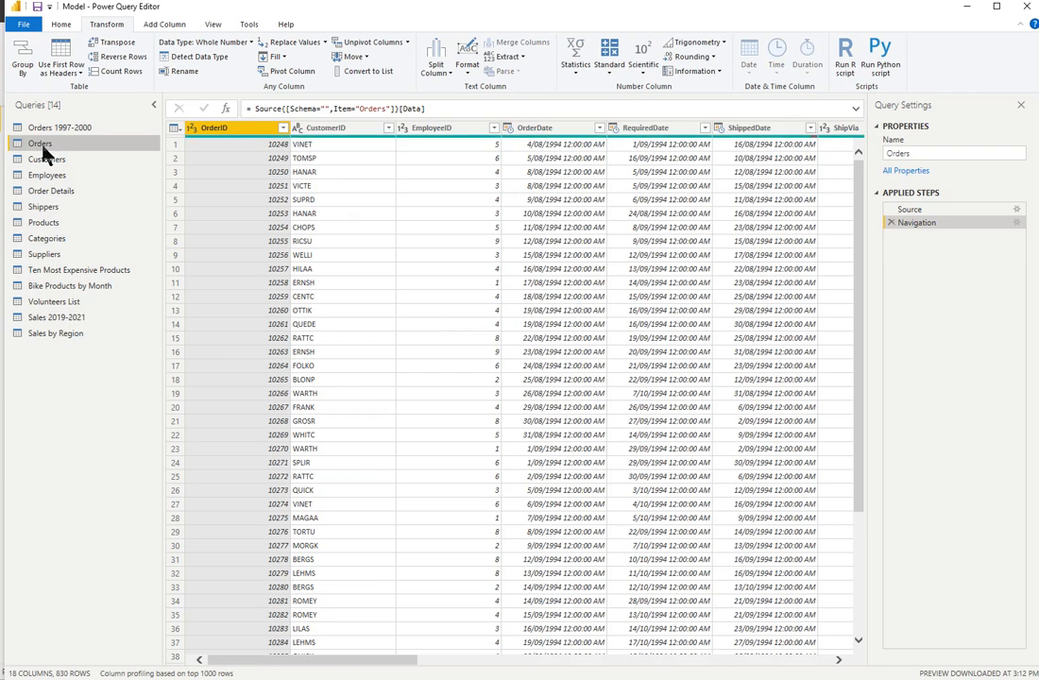
{"action": "left_click", "coordinate": [539, 129]}
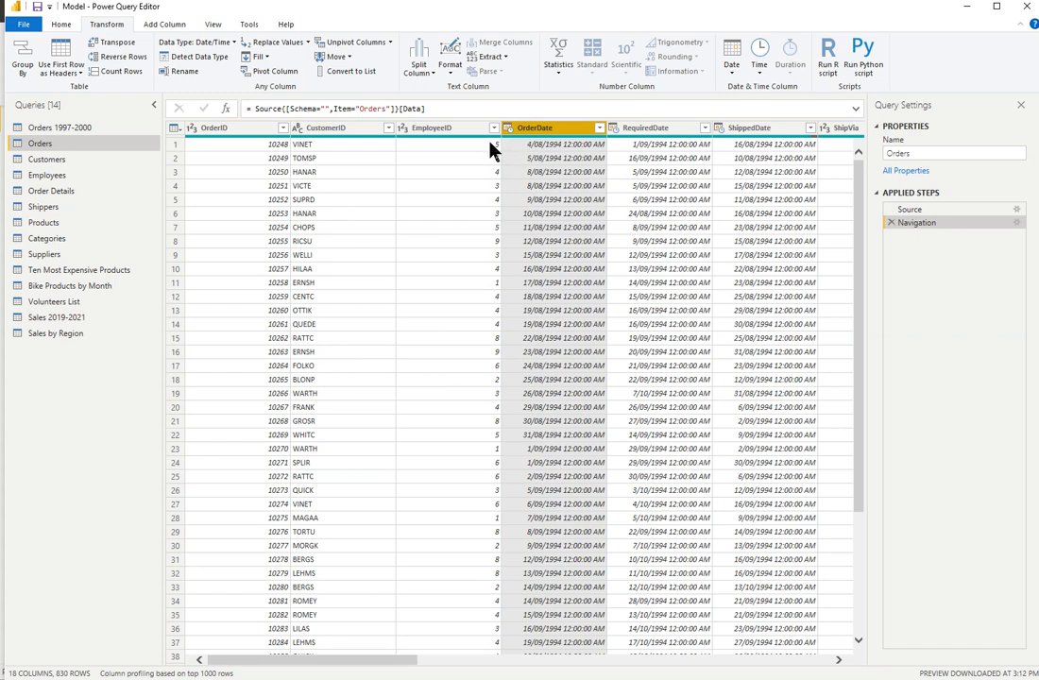
{"action": "left_click", "coordinate": [235, 43]}
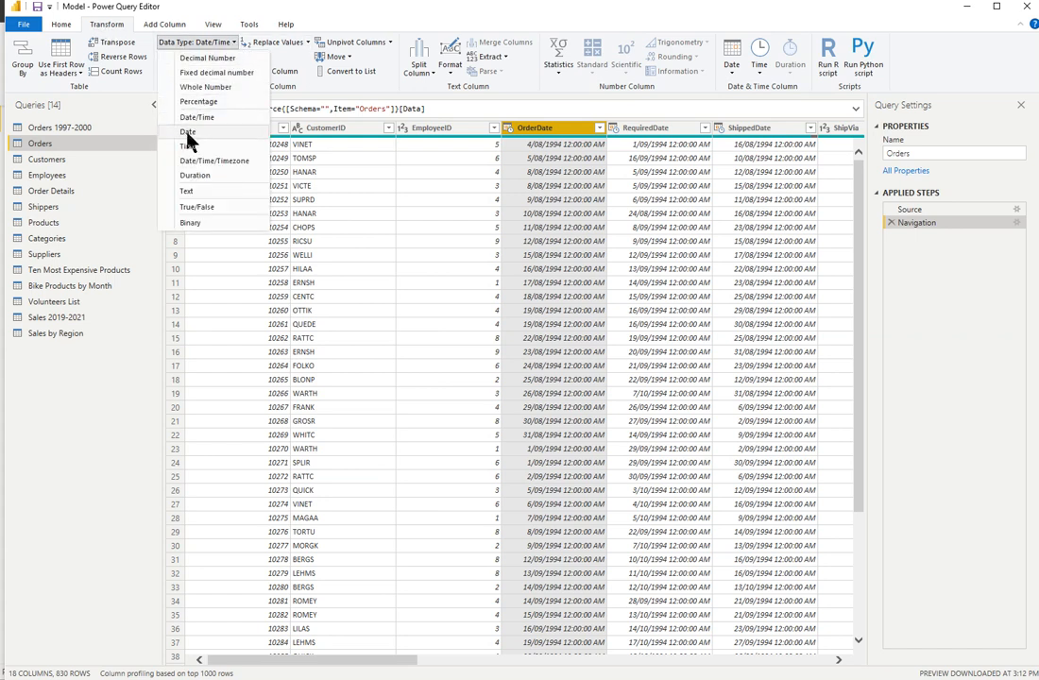
{"action": "left_click", "coordinate": [506, 133]}
{"action": "left_click", "coordinate": [506, 133]}
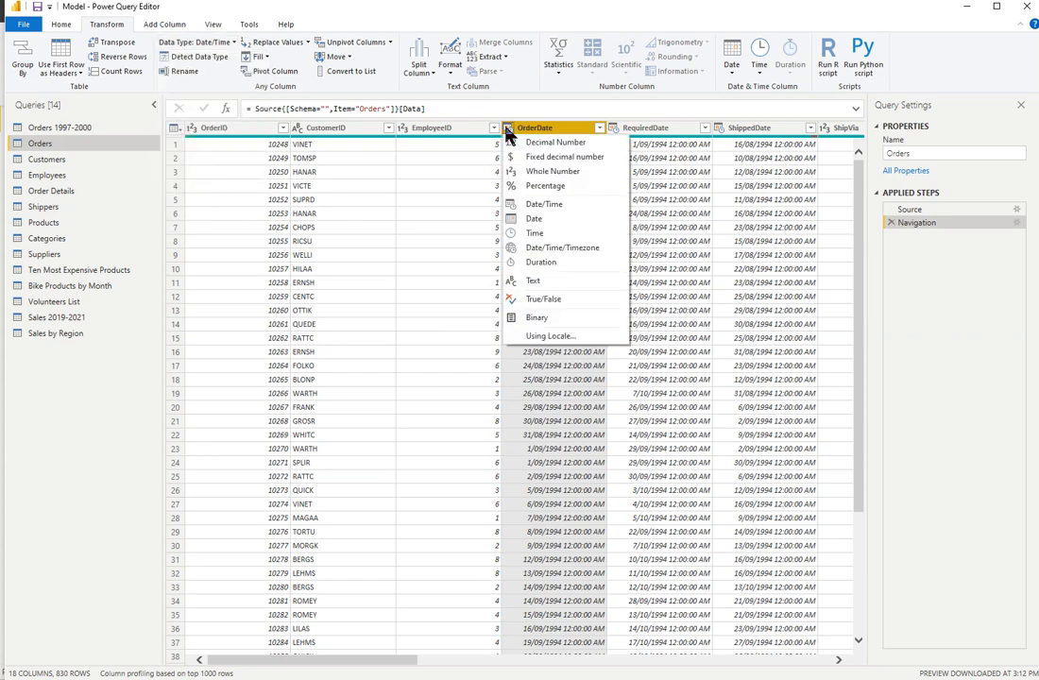
{"action": "left_click", "coordinate": [583, 380]}
{"action": "right_click", "coordinate": [558, 132]}
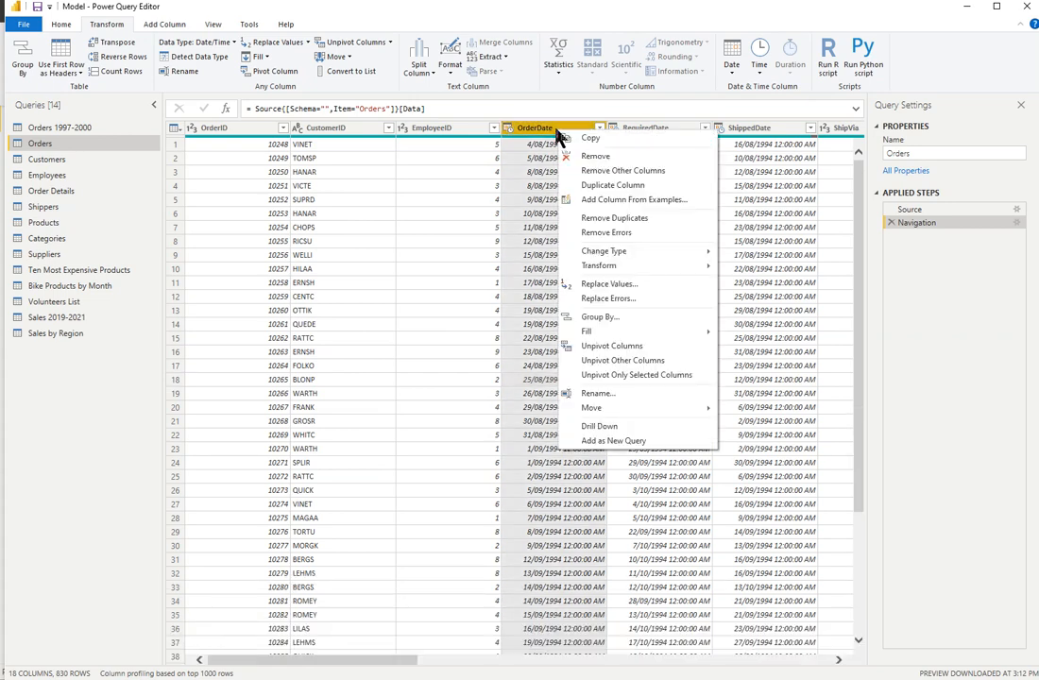
{"action": "mouse_move", "coordinate": [608, 253]}
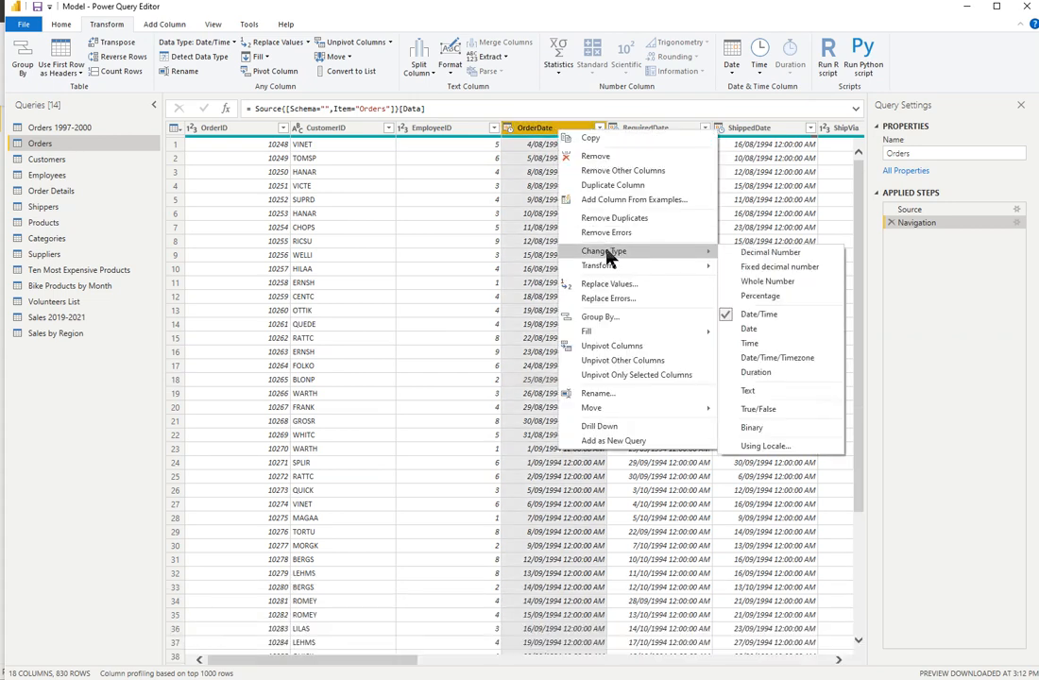
{"action": "left_click", "coordinate": [751, 333]}
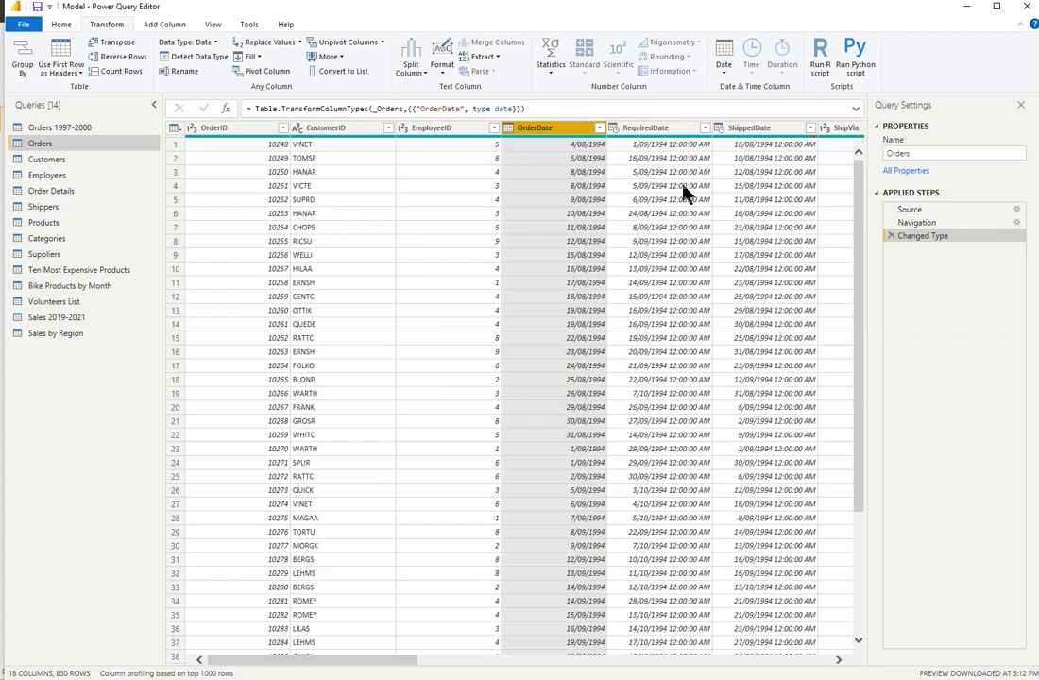
Set the RequiredDate and ShippedDate columns of the Orders query to the Date data type.
{"action": "left_click", "coordinate": [615, 130]}
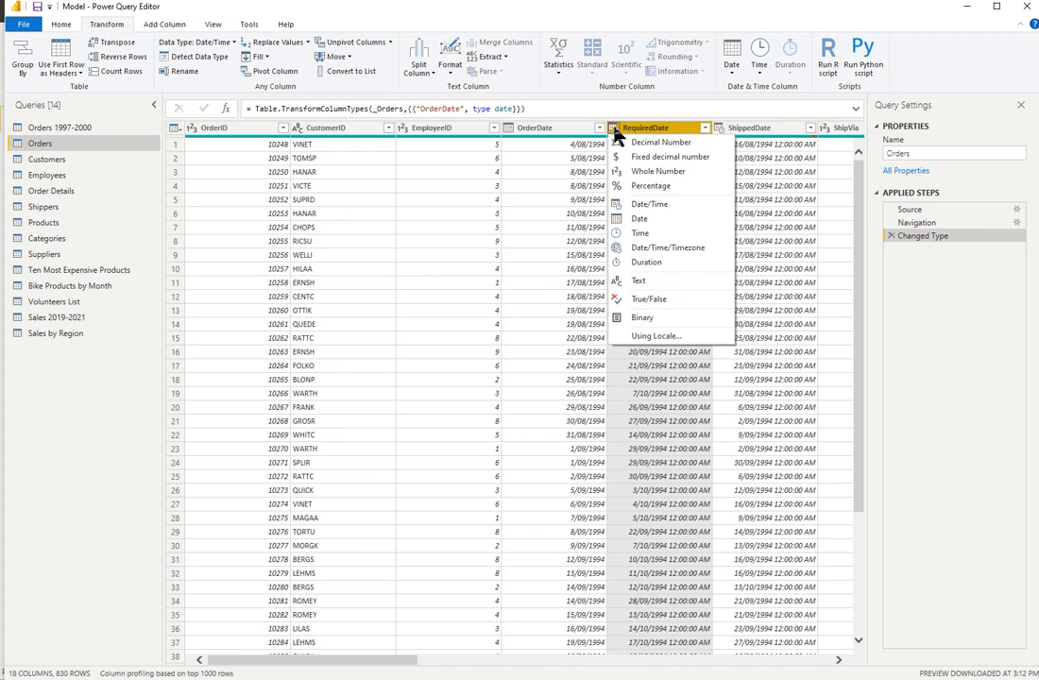
{"action": "left_click", "coordinate": [640, 220]}
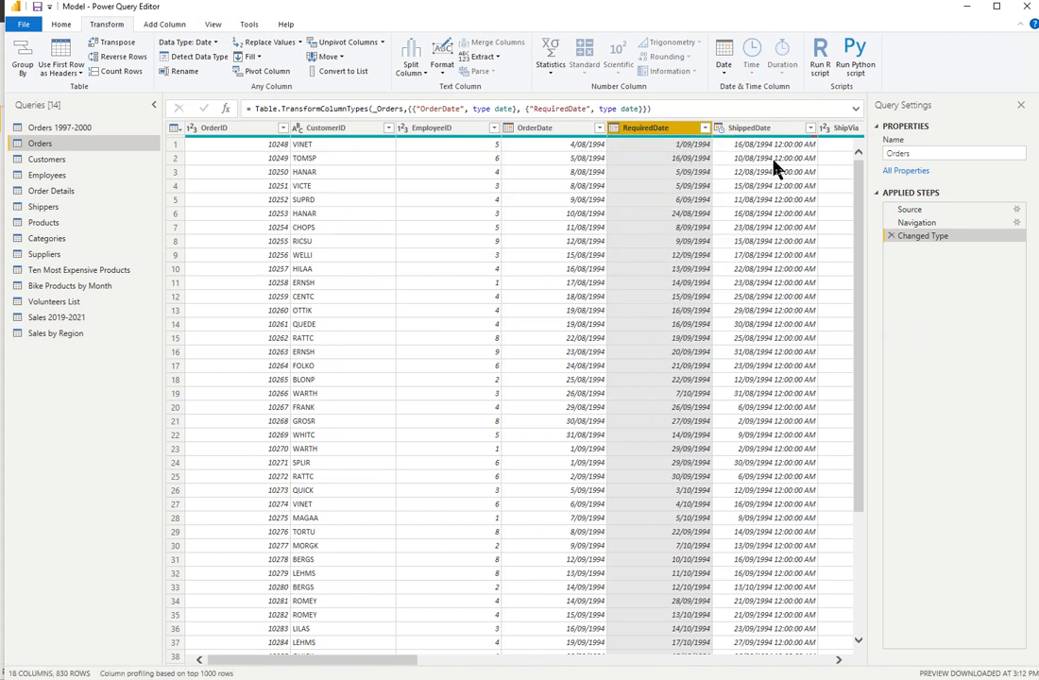
{"action": "left_click", "coordinate": [742, 132]}
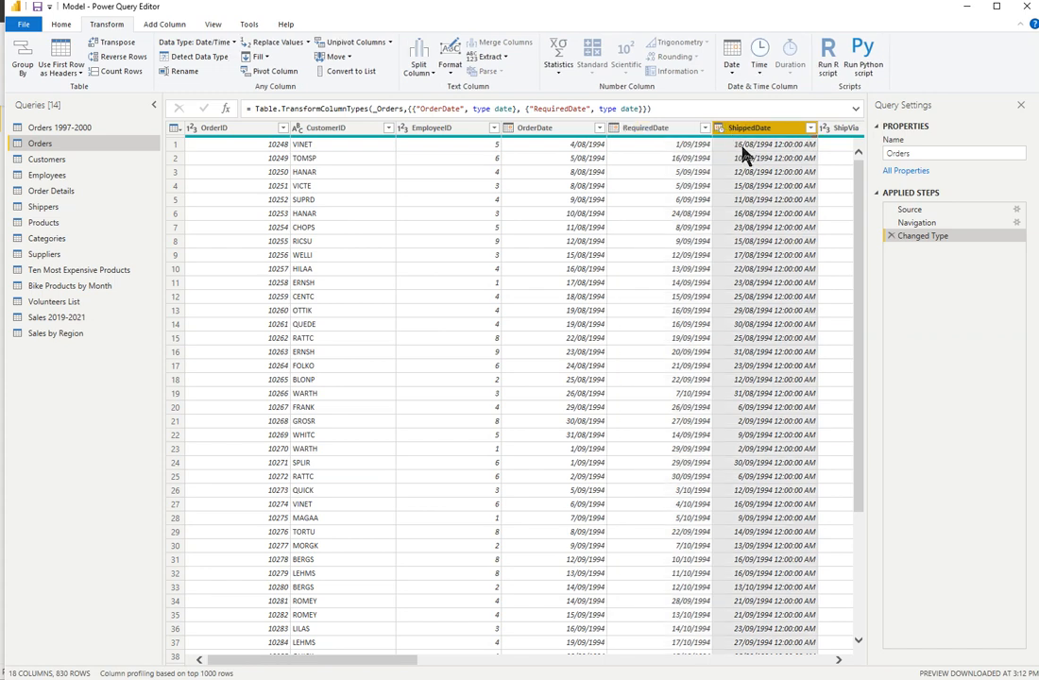
{"action": "left_click", "coordinate": [718, 130]}
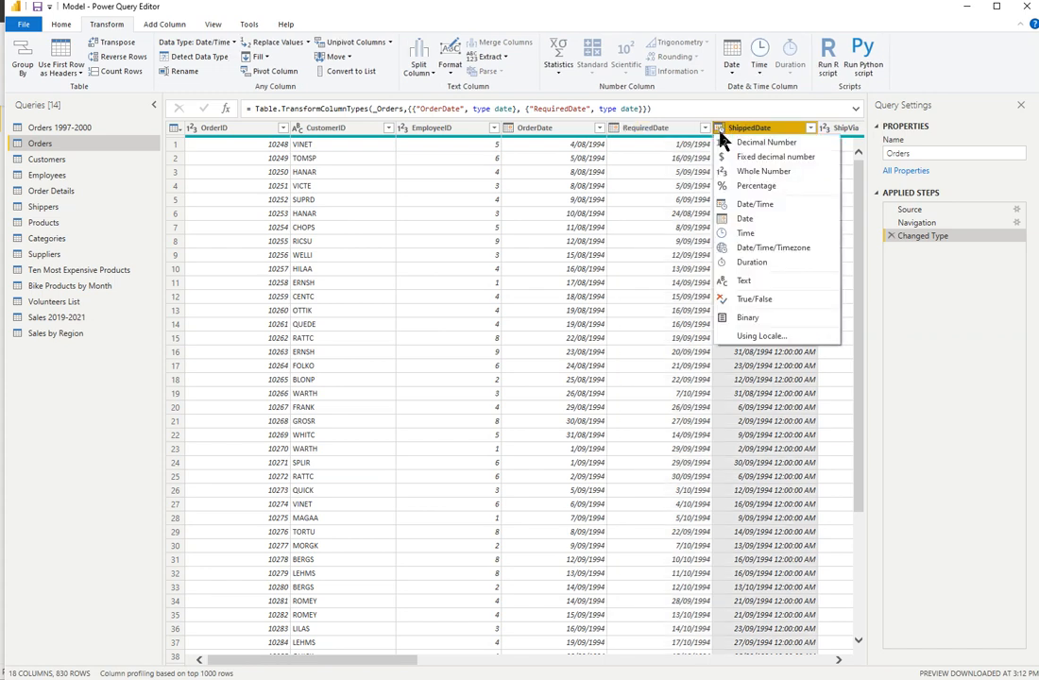
{"action": "left_click", "coordinate": [744, 220]}
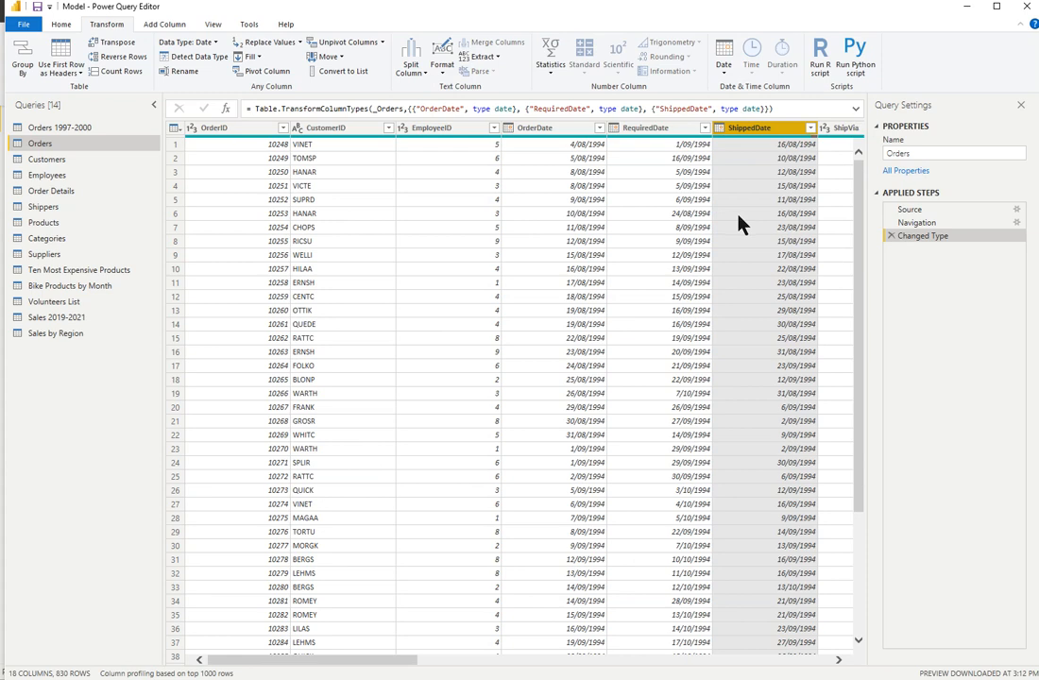
In the Employees query, change the BirthDate and HireDate columns to the Date data type.
{"action": "left_click", "coordinate": [42, 176]}
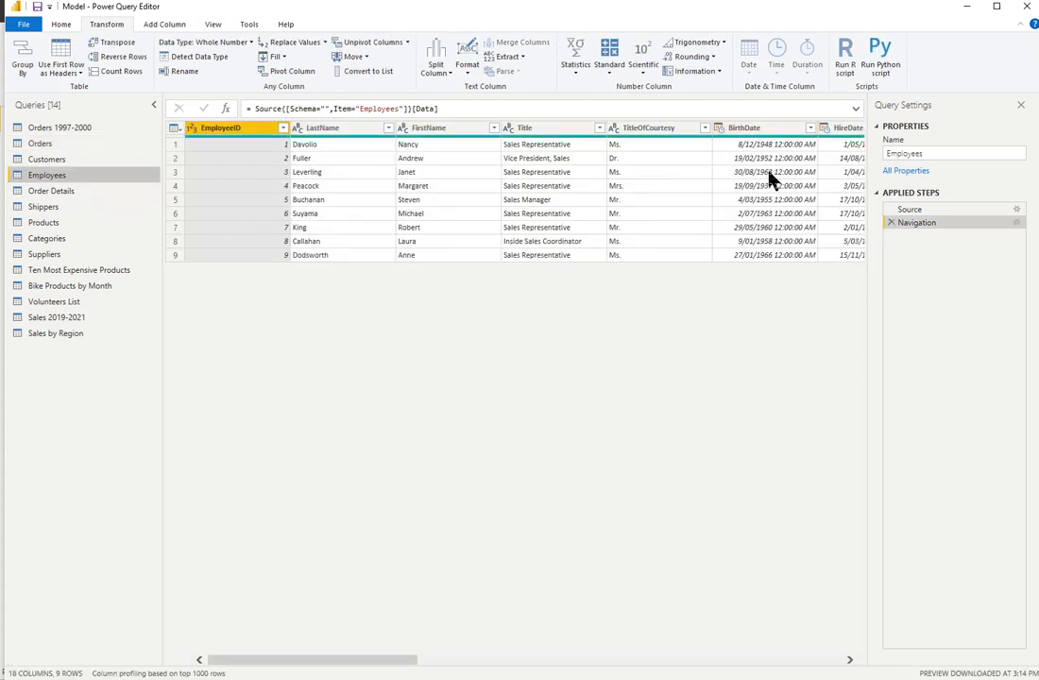
{"action": "left_click", "coordinate": [722, 131]}
{"action": "left_click", "coordinate": [745, 220]}
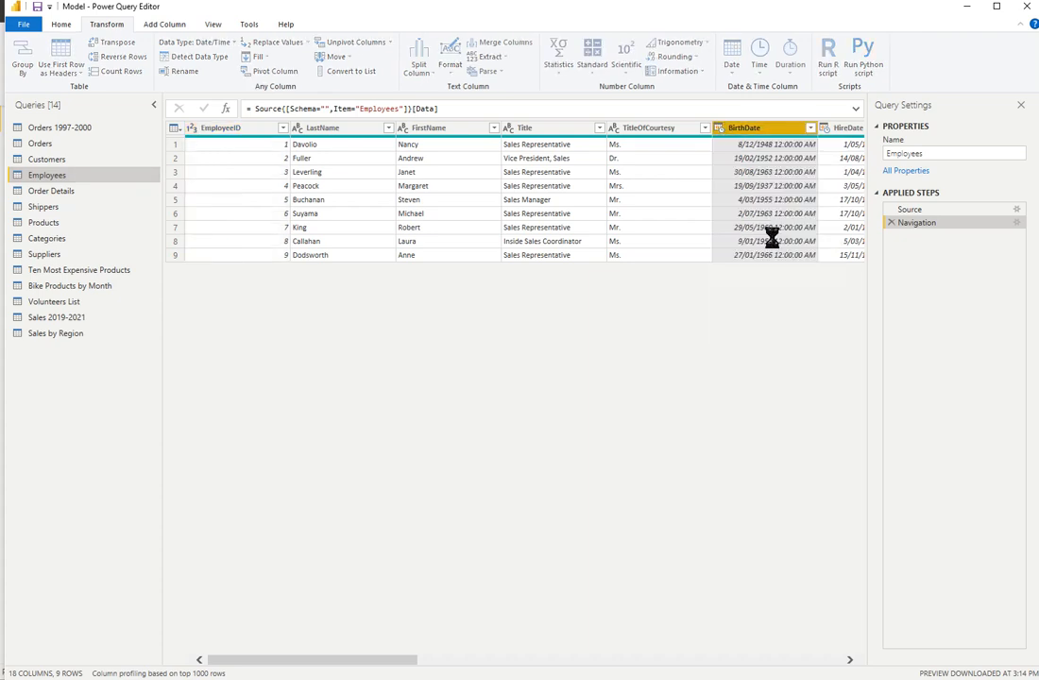
{"action": "left_click", "coordinate": [849, 659]}
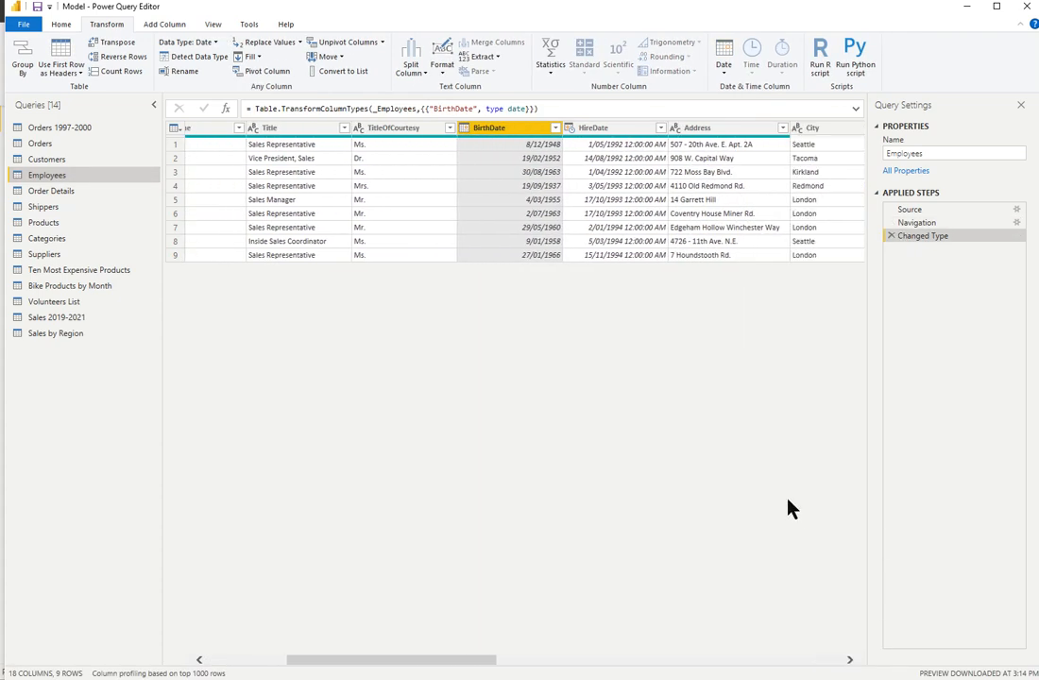
{"action": "left_click", "coordinate": [570, 128]}
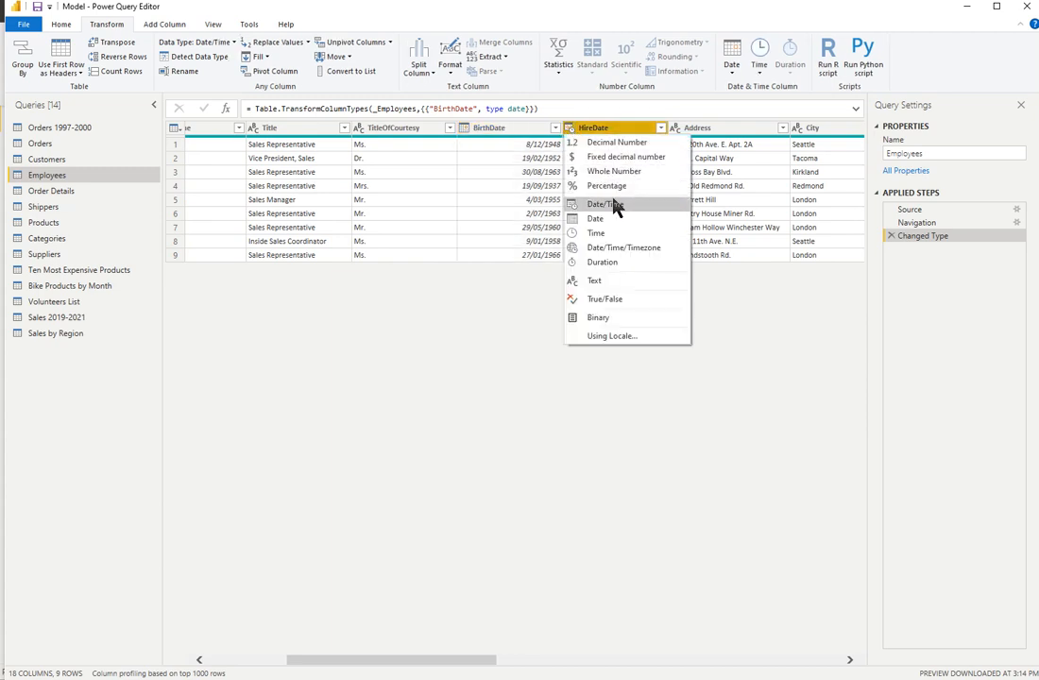
{"action": "left_click", "coordinate": [597, 221]}
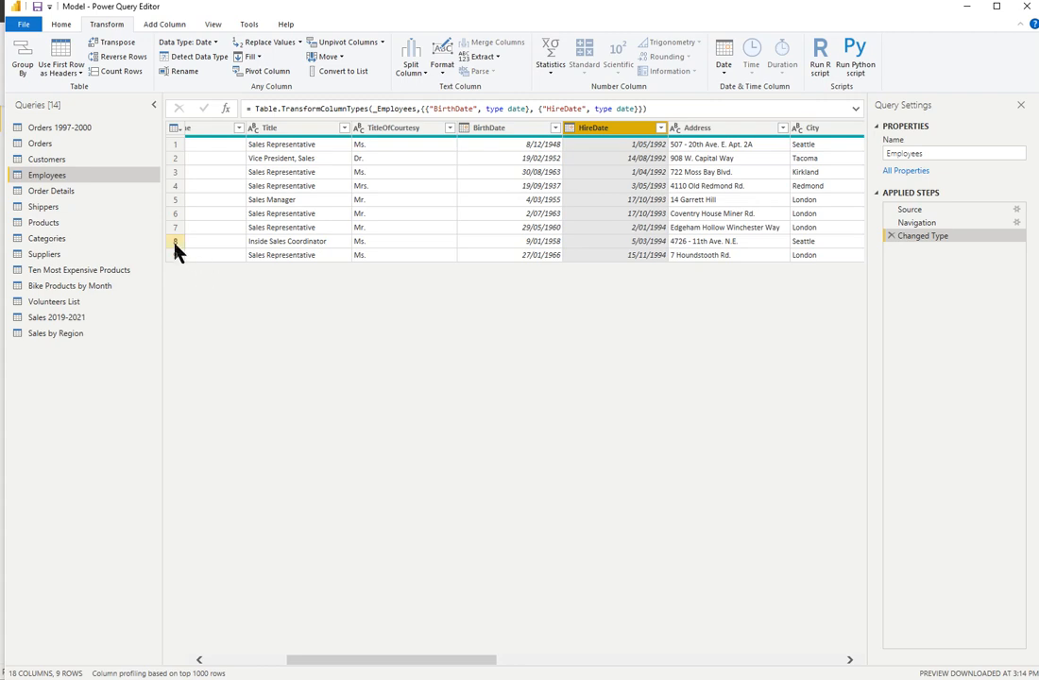
Set the Discount column of the Order Details query to the Percentage data type.
{"action": "left_click", "coordinate": [60, 192]}
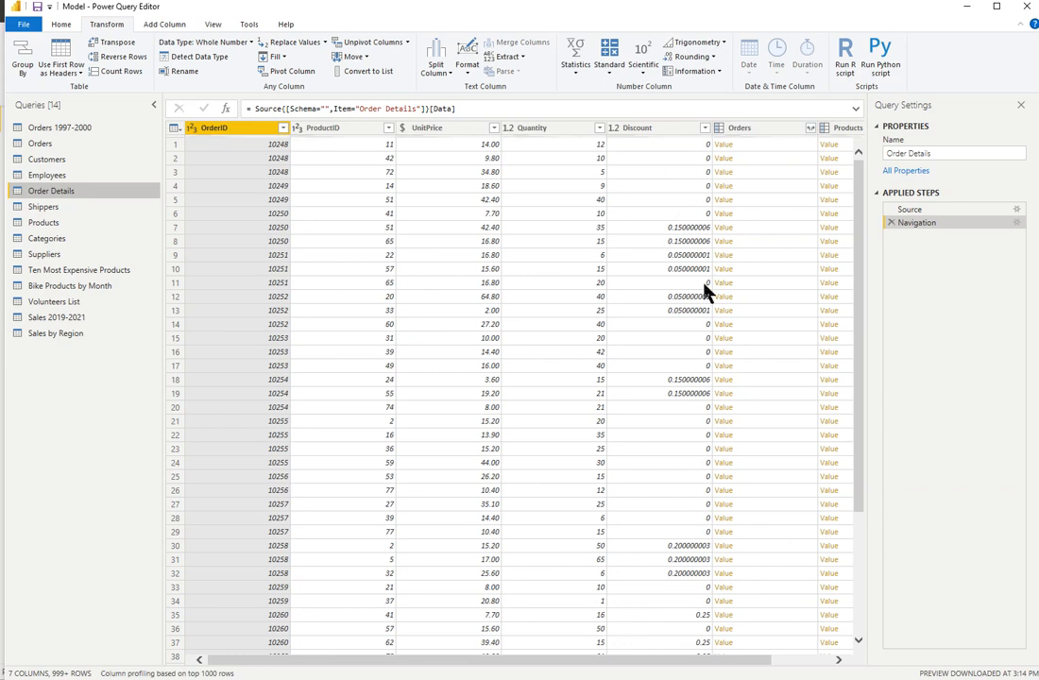
{"action": "left_click", "coordinate": [614, 129]}
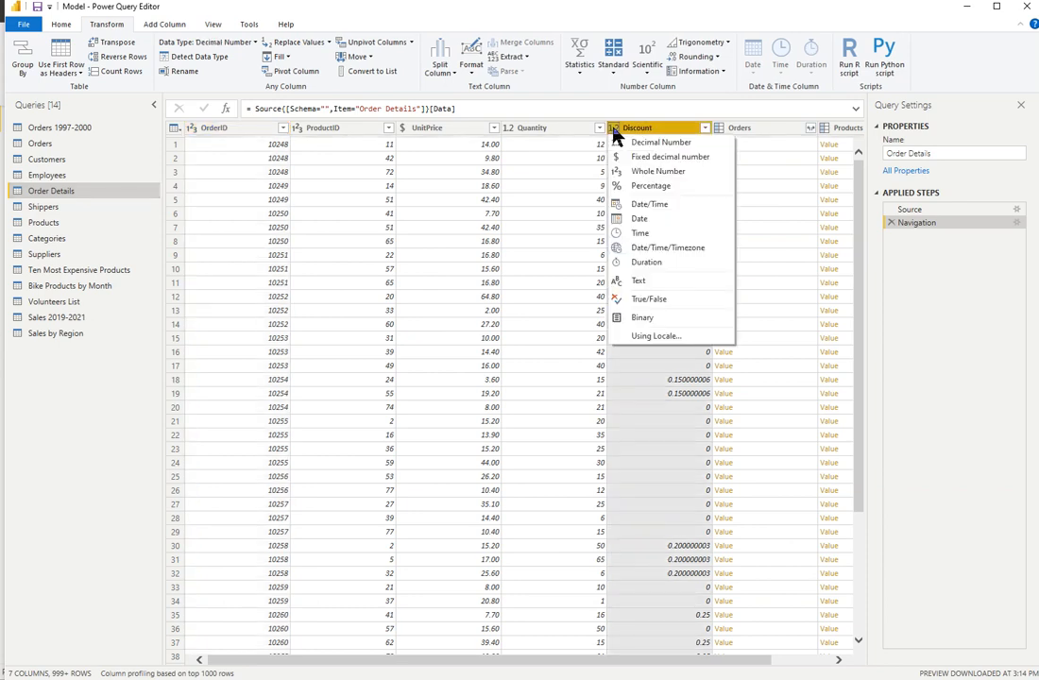
{"action": "left_click", "coordinate": [627, 187]}
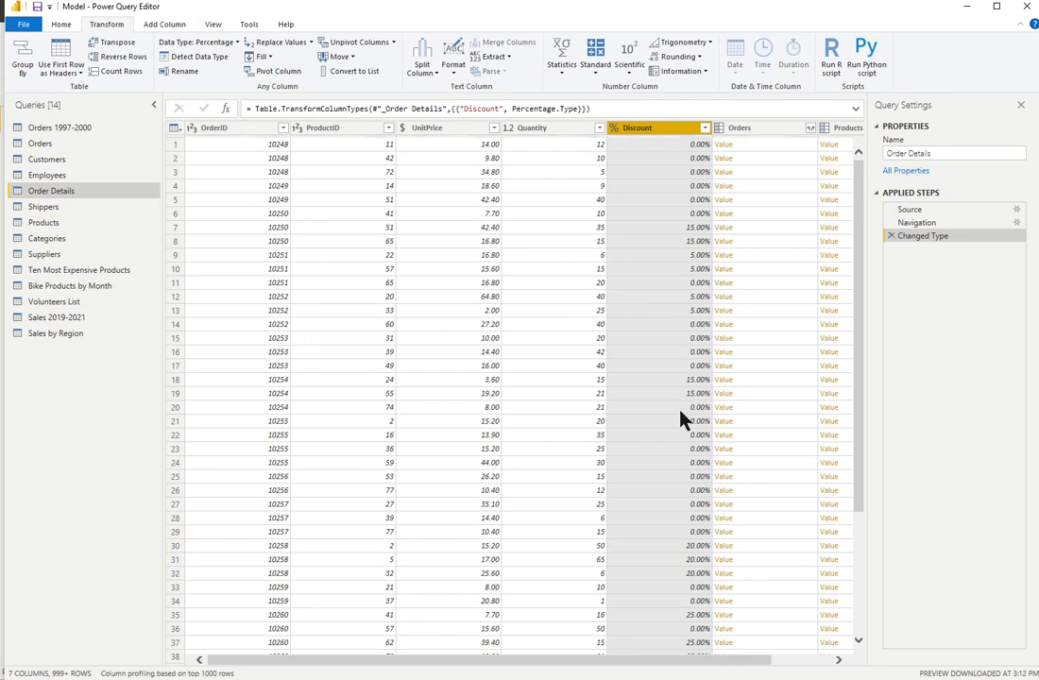